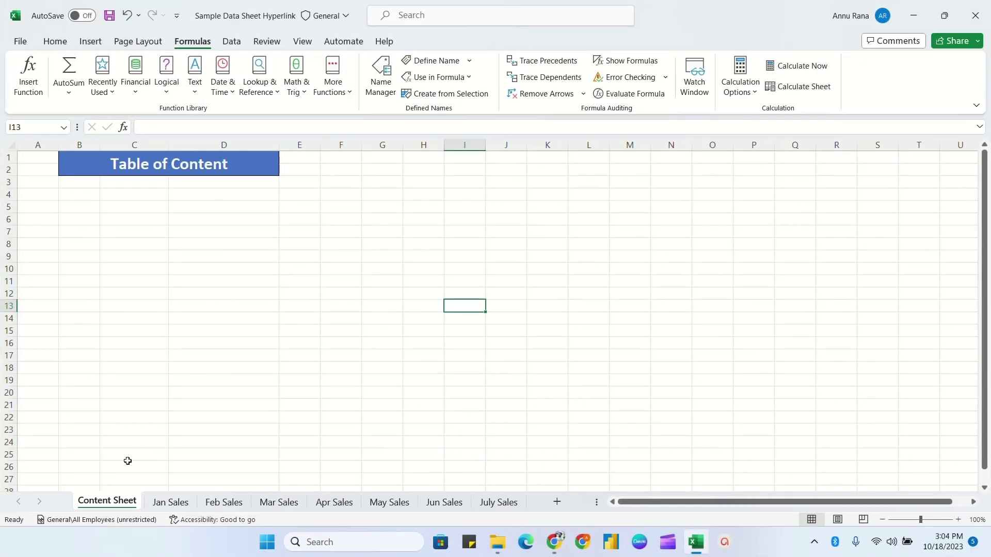
Browse the Jan through July Sales sheets to review the monthly data
{"action": "left_click", "coordinate": [170, 501]}
{"action": "left_click", "coordinate": [227, 503]}
{"action": "left_click", "coordinate": [278, 503]}
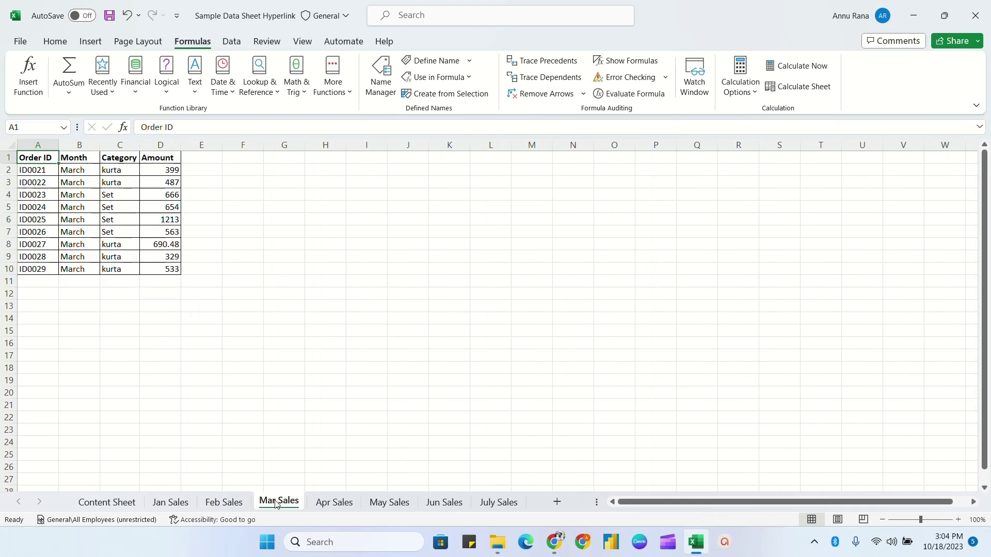
{"action": "left_click", "coordinate": [330, 504]}
{"action": "left_click", "coordinate": [387, 504]}
{"action": "left_click", "coordinate": [440, 504]}
{"action": "left_click", "coordinate": [496, 503]}
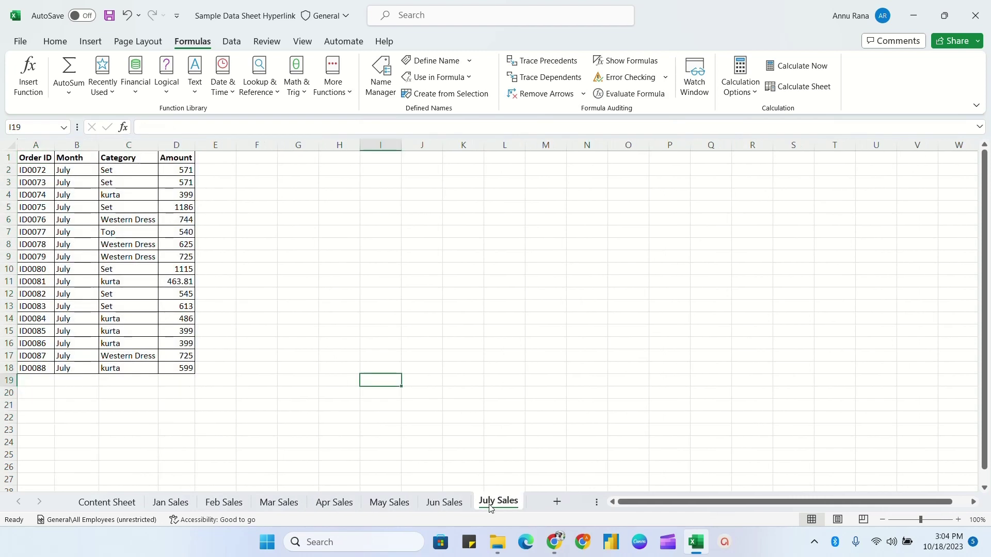
{"action": "left_click", "coordinate": [174, 503]}
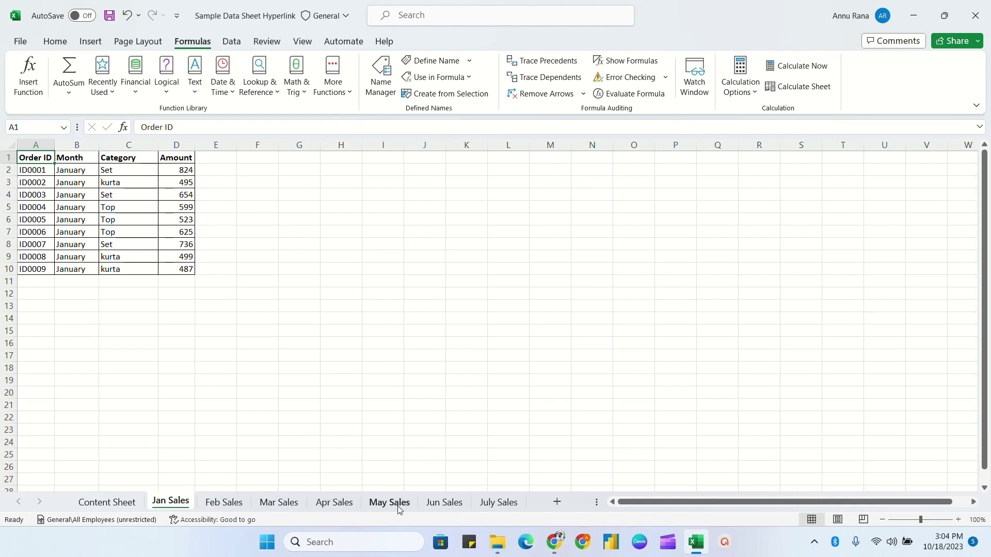
{"action": "left_click", "coordinate": [487, 503]}
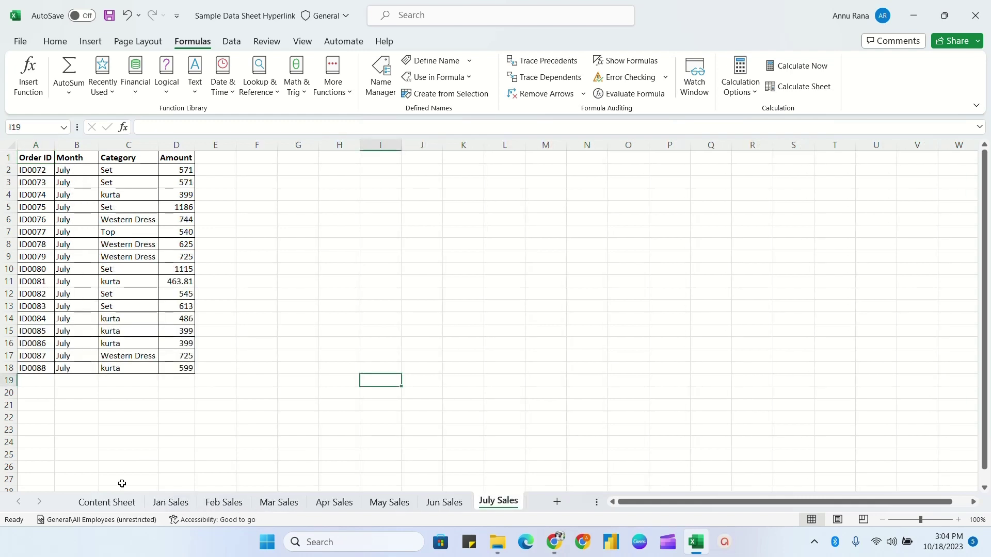
{"action": "left_click", "coordinate": [170, 502]}
Return to the Content Sheet and mark out the column C and D ranges for the contents list
{"action": "left_click", "coordinate": [129, 505]}
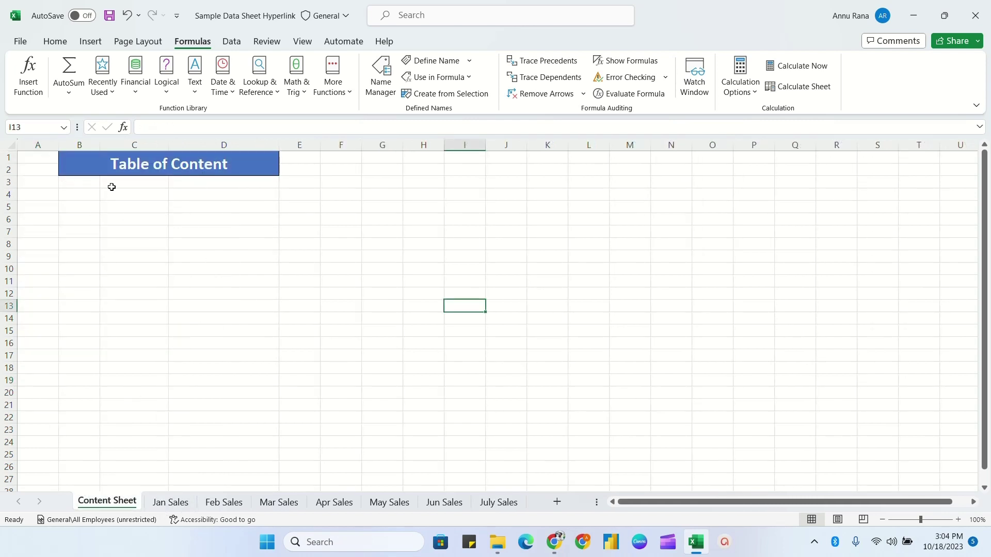
{"action": "left_click_drag", "start_coordinate": [98, 184], "coordinate": [199, 360]}
{"action": "left_click", "coordinate": [220, 294]}
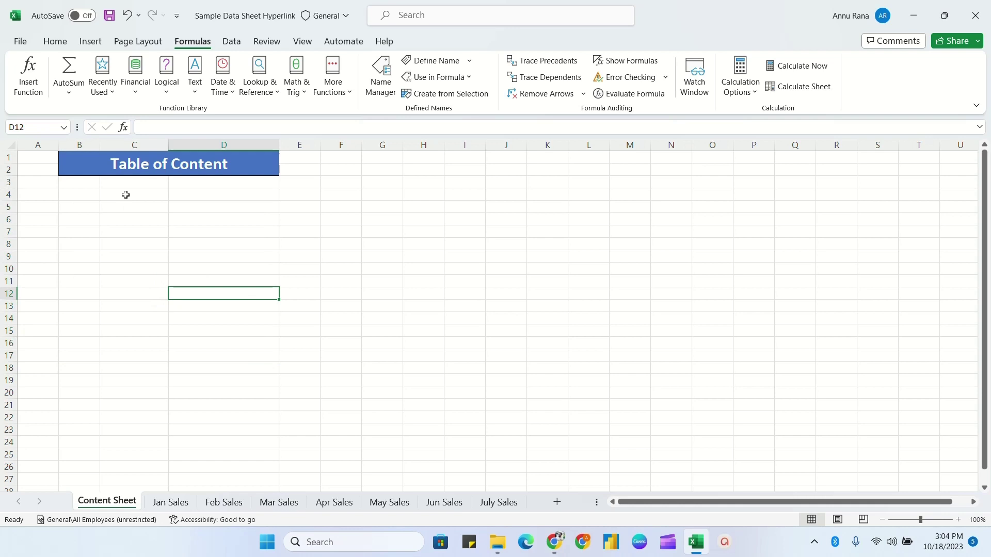
{"action": "left_click_drag", "start_coordinate": [123, 195], "coordinate": [133, 347]}
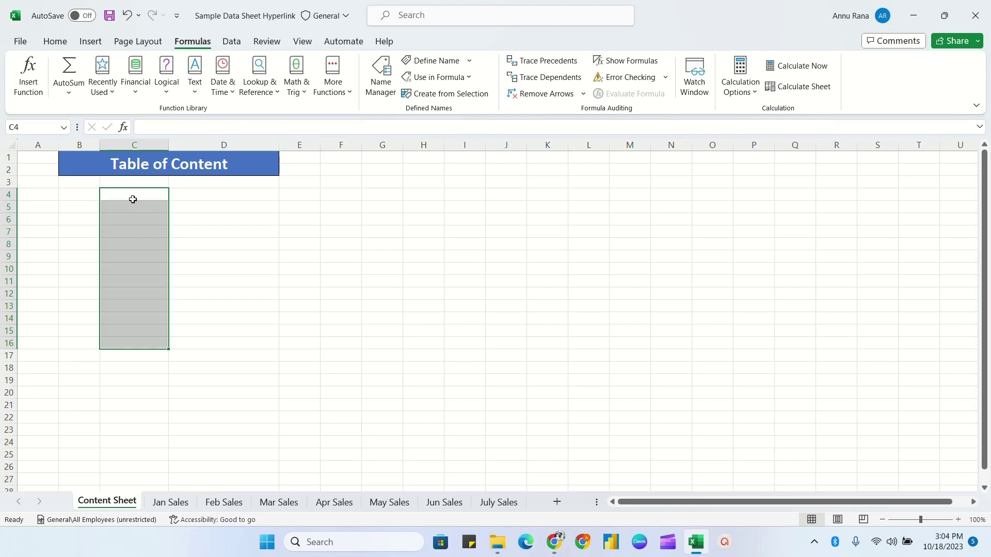
{"action": "left_click_drag", "start_coordinate": [135, 195], "coordinate": [135, 365]}
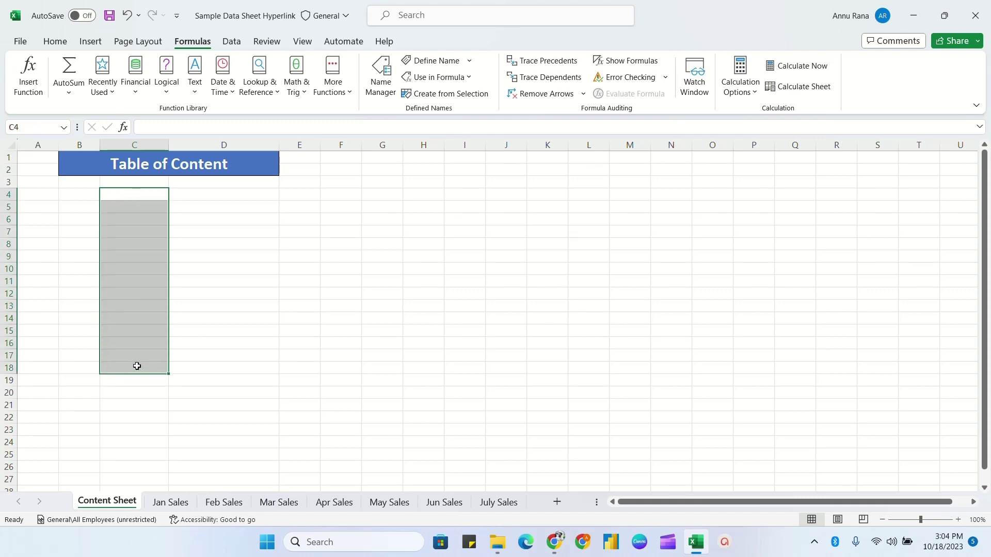
{"action": "left_click", "coordinate": [205, 245]}
{"action": "left_click_drag", "start_coordinate": [205, 198], "coordinate": [209, 362]}
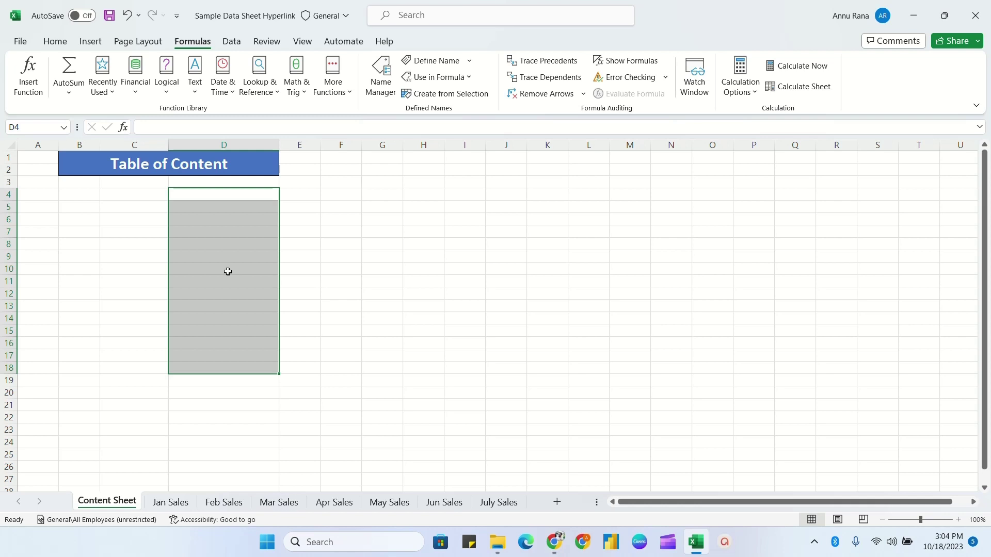
{"action": "key", "text": "Left"}
{"action": "key", "text": "Down"}
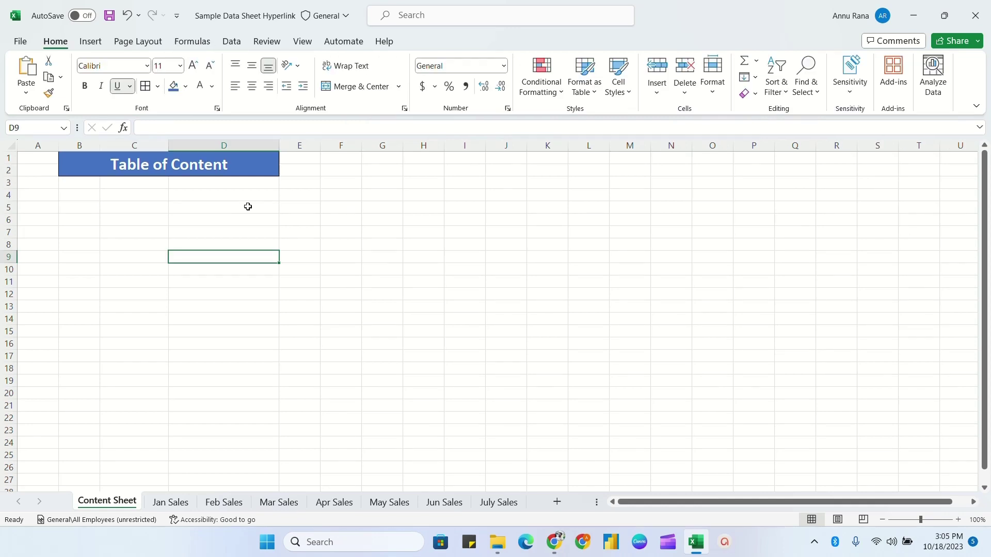
Define the name ListSheets referring to =REPLACE(GET.WORKBOOK(1),1,FIND("]",GET.WORKBOOK(1)),"")
{"action": "left_click", "coordinate": [191, 43]}
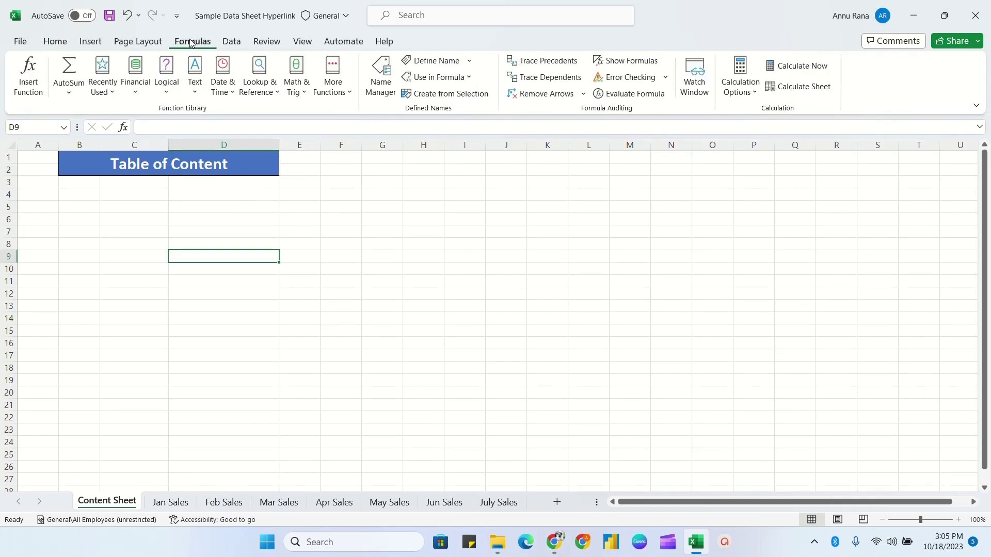
{"action": "left_click", "coordinate": [382, 88]}
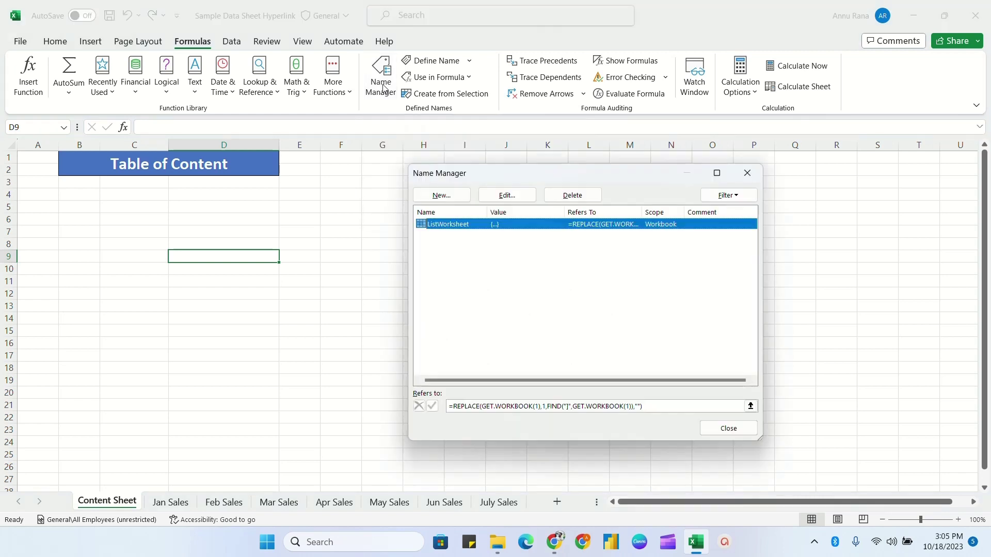
{"action": "left_click", "coordinate": [454, 196]}
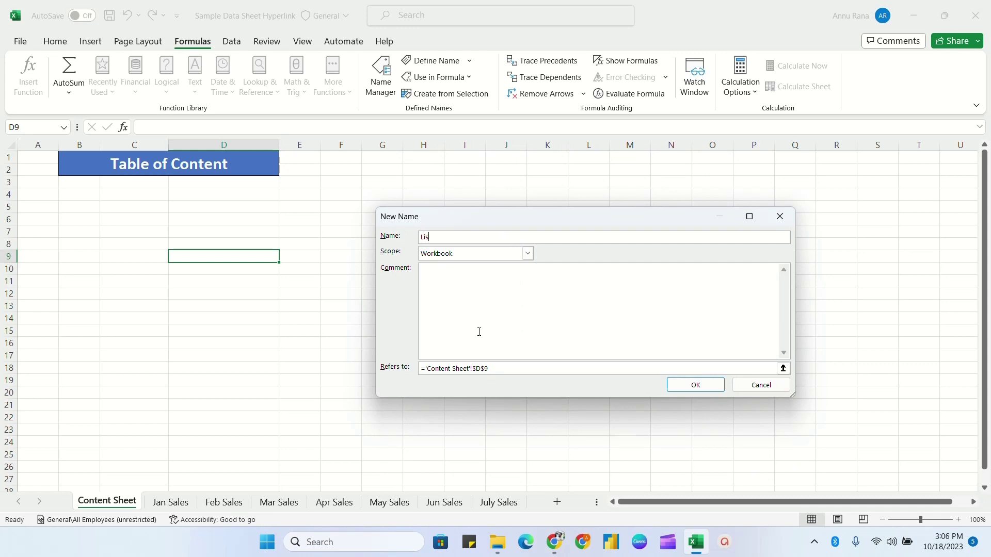
{"action": "type", "text": "ListSheets"}
{"action": "left_click_drag", "start_coordinate": [503, 369], "coordinate": [423, 369]}
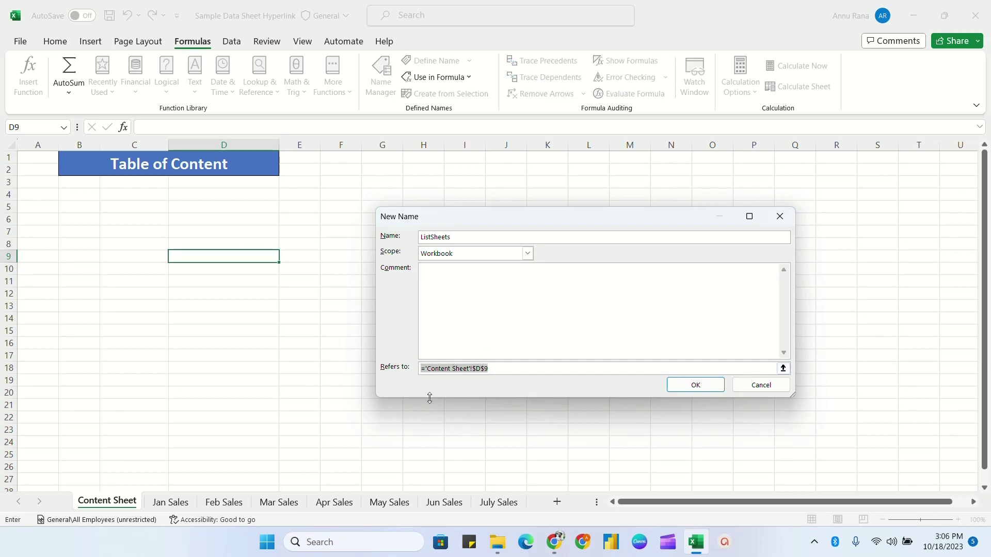
{"action": "type", "text": "=REPLACE(GET.WORKBOOK(1),1,FIND(\"]\",GET.WORKBOOK(1)),\"\")"}
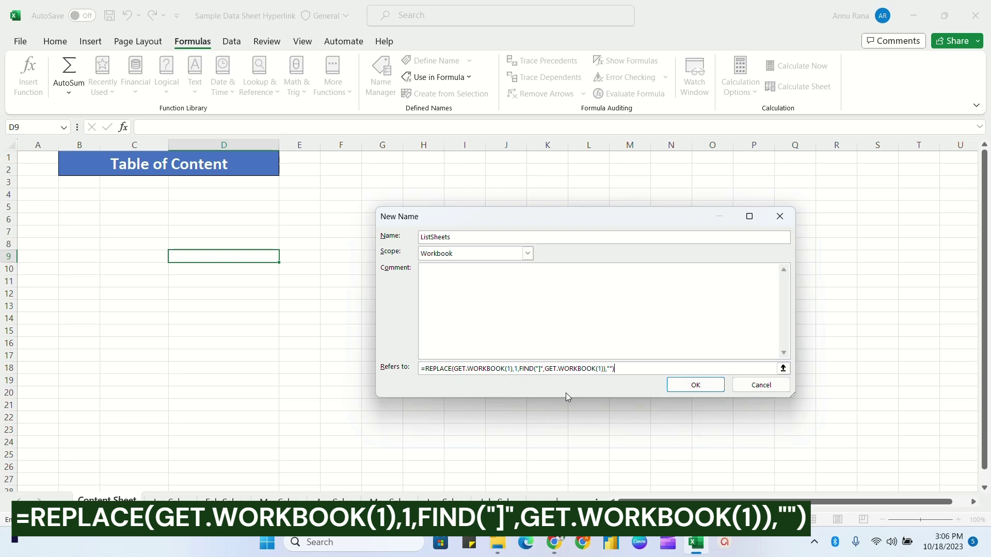
{"action": "left_click", "coordinate": [702, 388]}
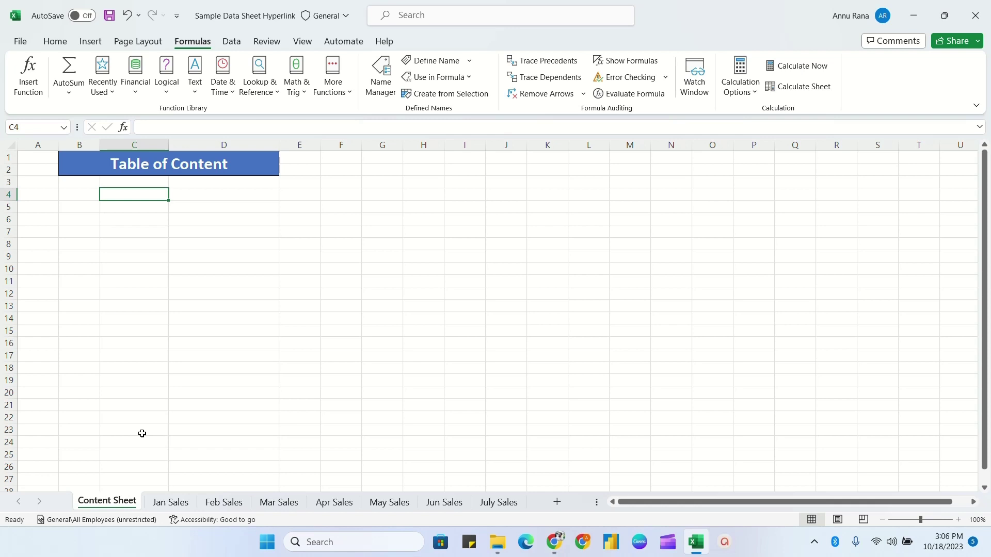
Enter 1 in B4 and fill the series down to B16 for serial numbers 1–13
{"action": "left_click", "coordinate": [85, 199]}
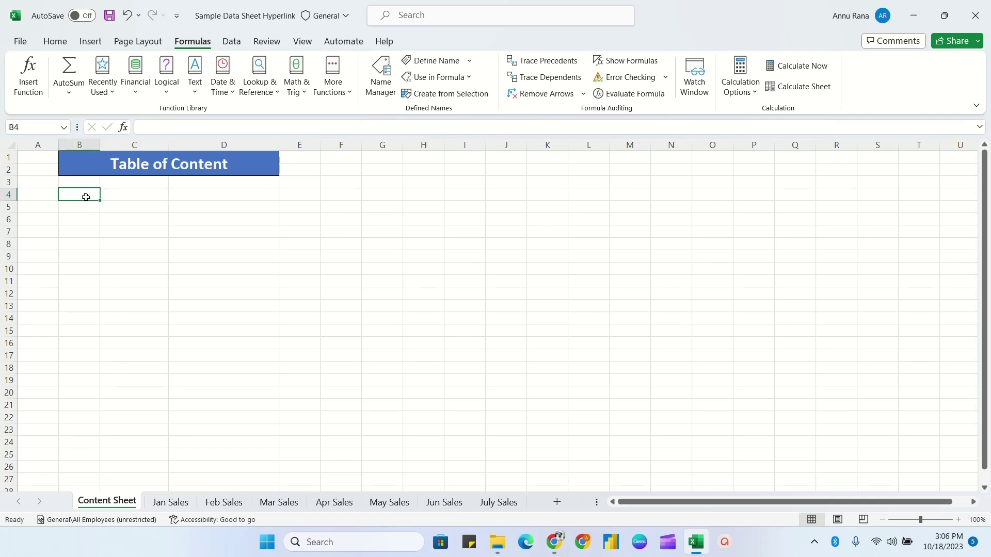
{"action": "type", "text": "1"}
{"action": "key", "text": "Return"}
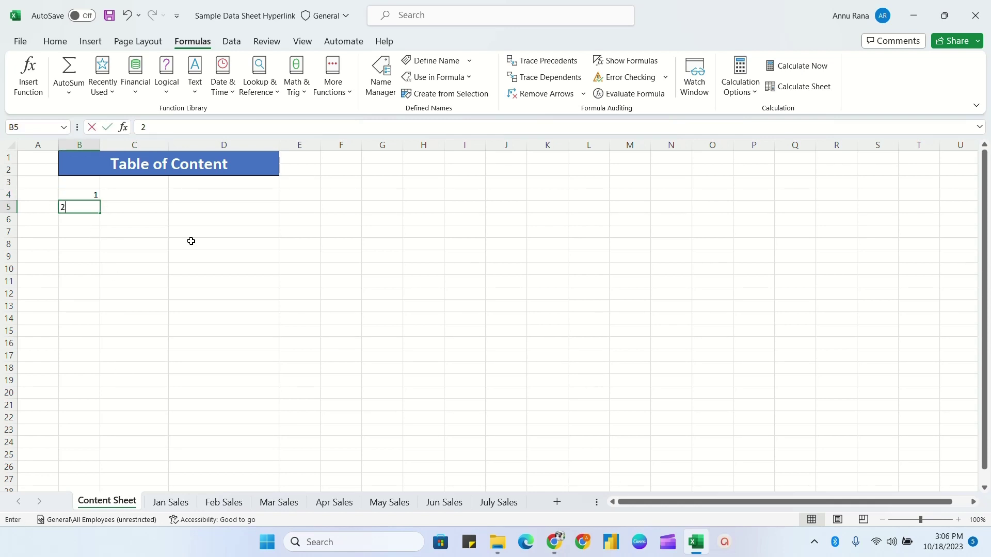
{"action": "left_click", "coordinate": [85, 194]}
{"action": "left_click_drag", "start_coordinate": [99, 201], "coordinate": [103, 346]}
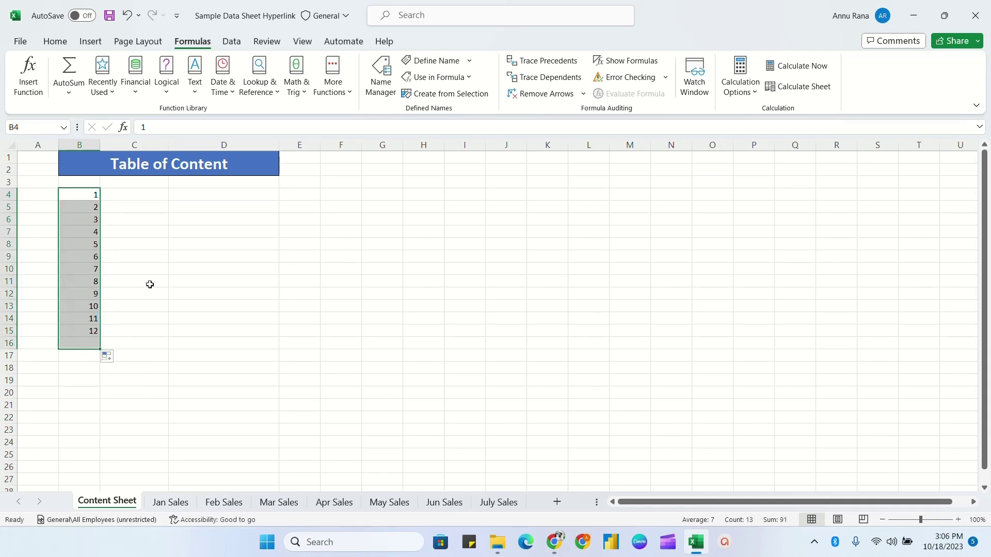
{"action": "left_click", "coordinate": [156, 261]}
{"action": "left_click", "coordinate": [133, 190]}
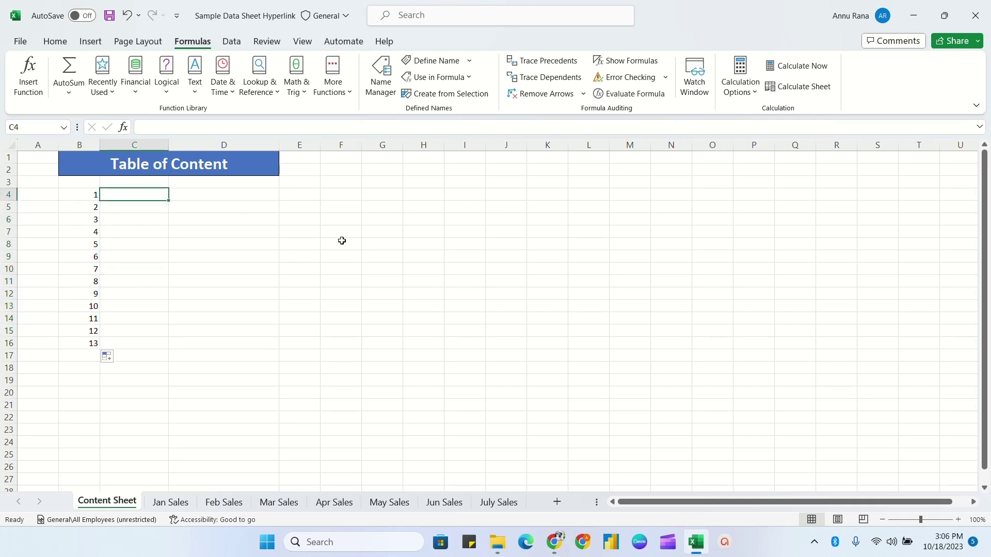
Enter =INDEX(ListSheets,B4) in C4 and fill it down to C16 to list sheet names
{"action": "type", "text": "="}
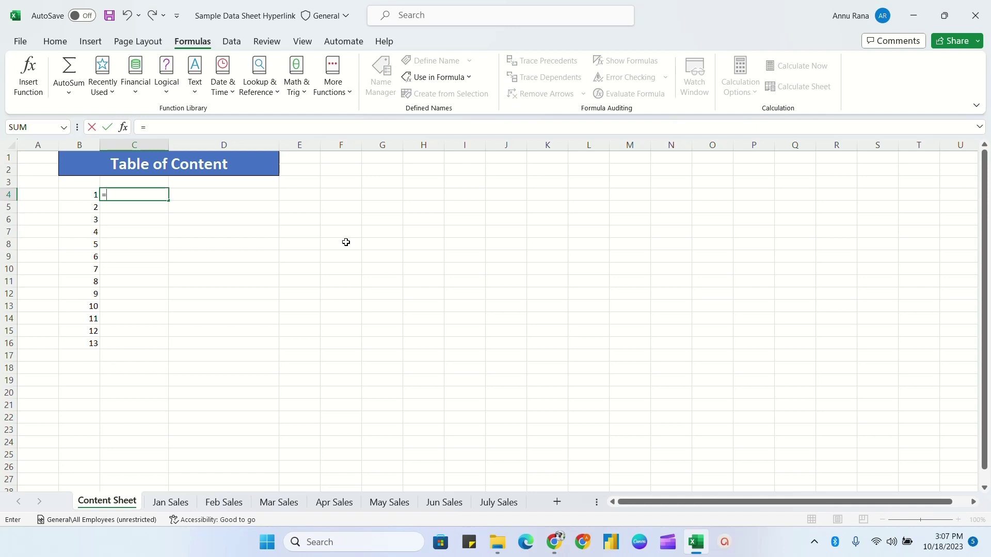
{"action": "type", "text": "ind"}
{"action": "key", "text": "Tab"}
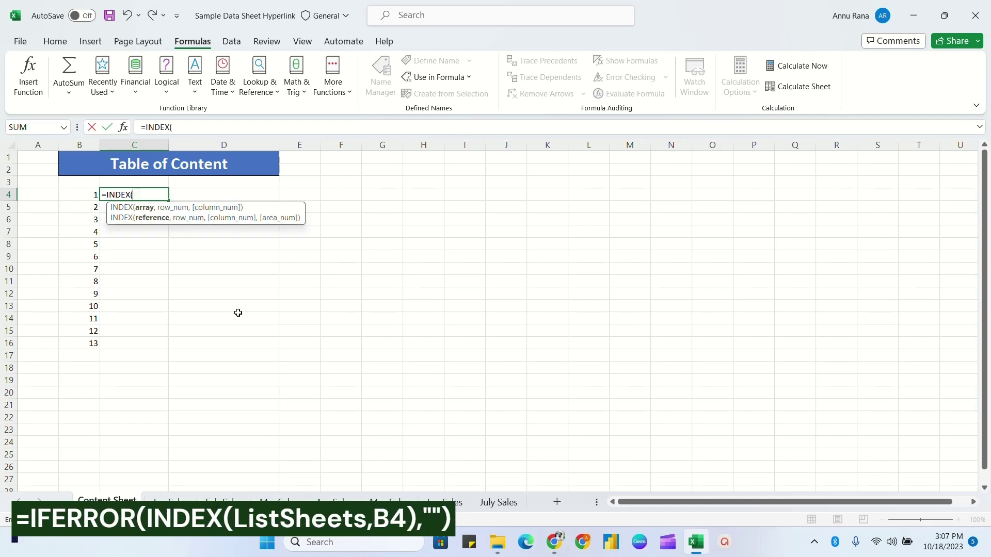
{"action": "type", "text": "lis"}
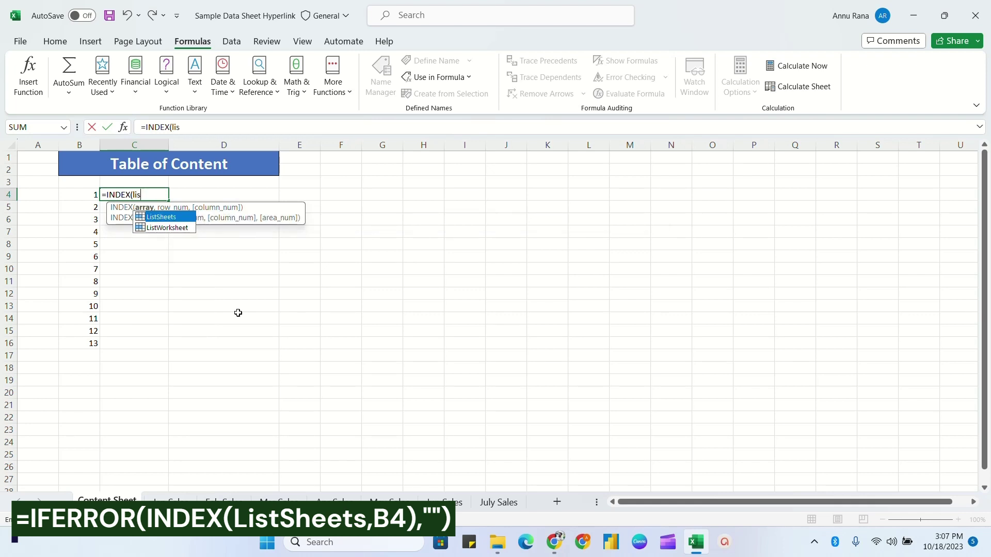
{"action": "key", "text": "Tab"}
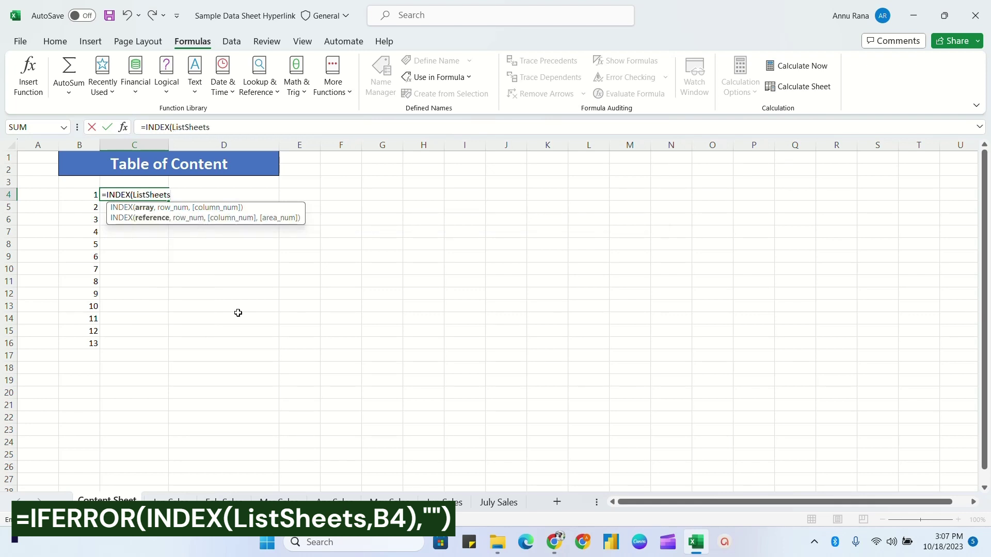
{"action": "type", "text": ","}
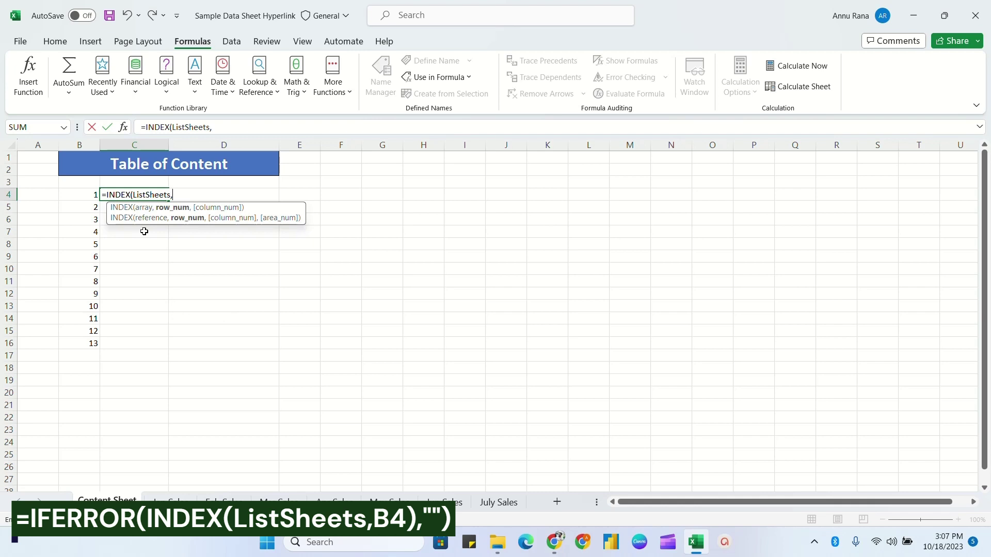
{"action": "left_click", "coordinate": [83, 194]}
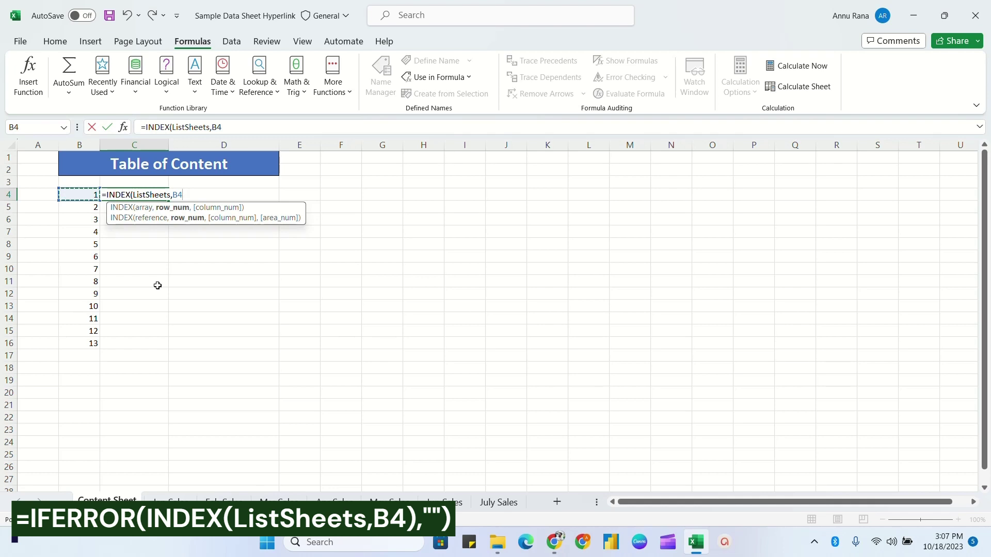
{"action": "type", "text": ")"}
{"action": "key", "text": "Return"}
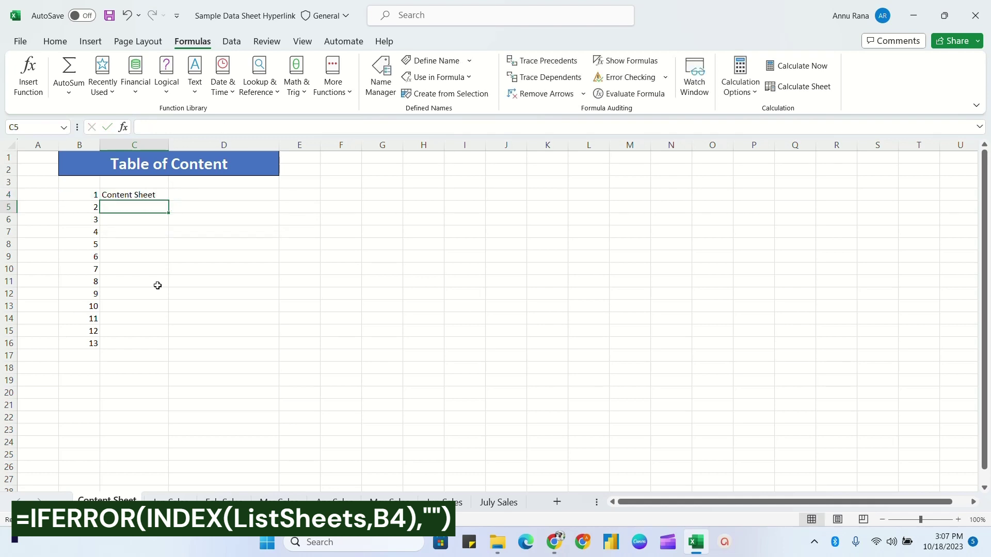
{"action": "left_click", "coordinate": [135, 200]}
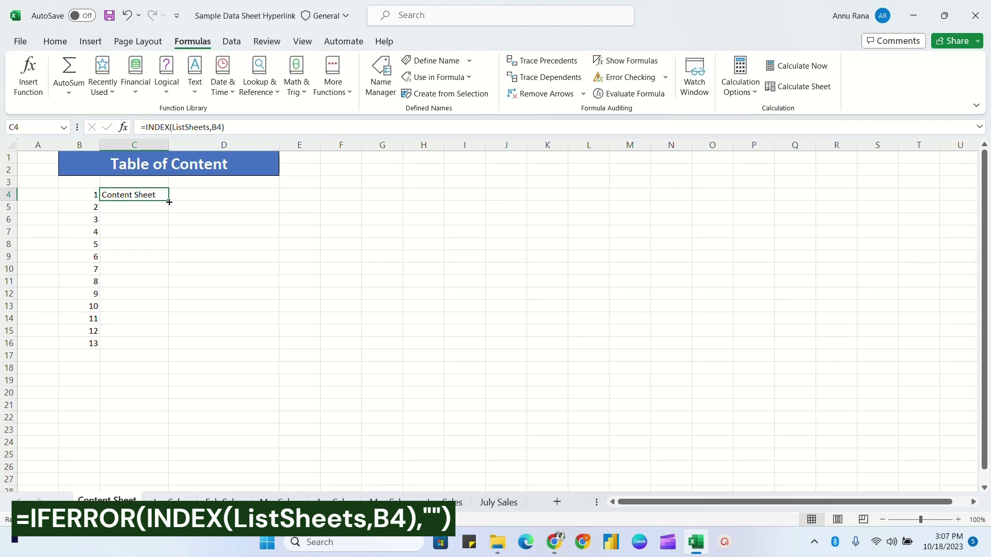
{"action": "left_click_drag", "start_coordinate": [168, 201], "coordinate": [170, 349]}
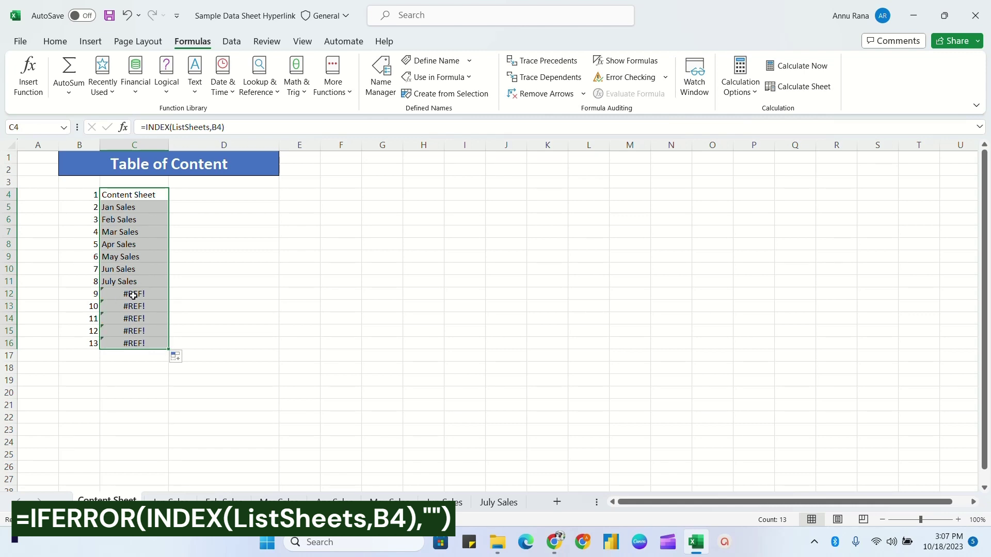
{"action": "left_click", "coordinate": [300, 368]}
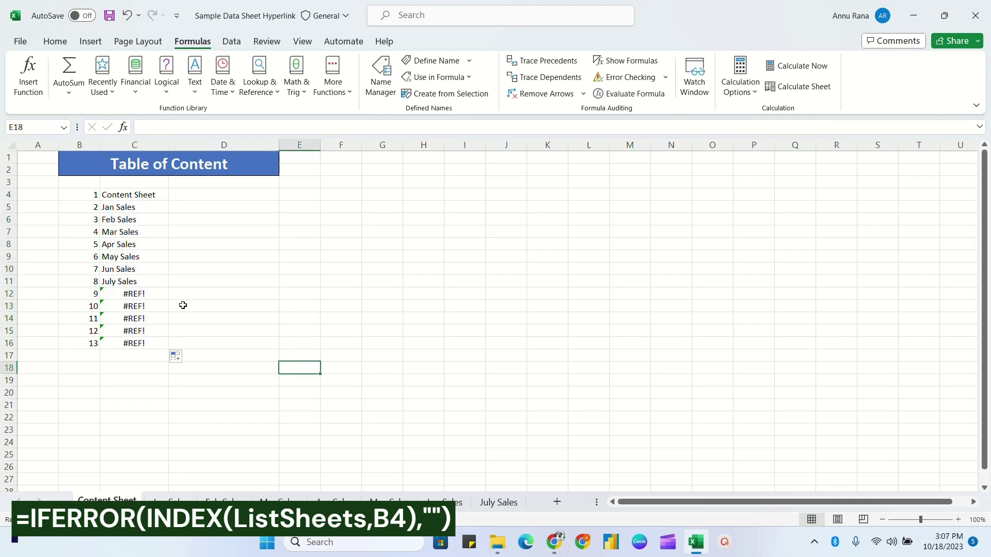
Change the C4 formula to =IFERROR(INDEX(ListSheets,B4),"")
{"action": "left_click", "coordinate": [140, 197]}
{"action": "left_click", "coordinate": [143, 127]}
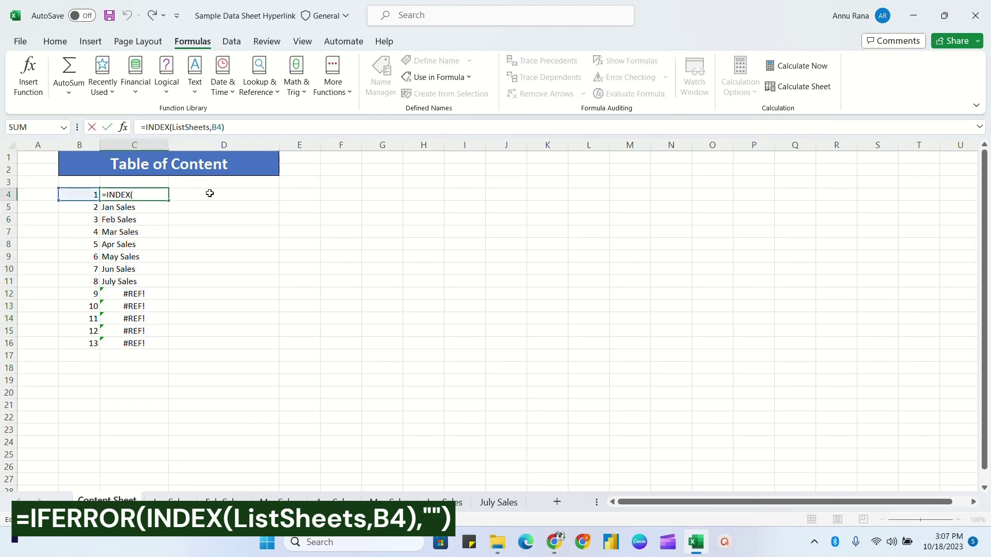
{"action": "type", "text": "IFERROR("}
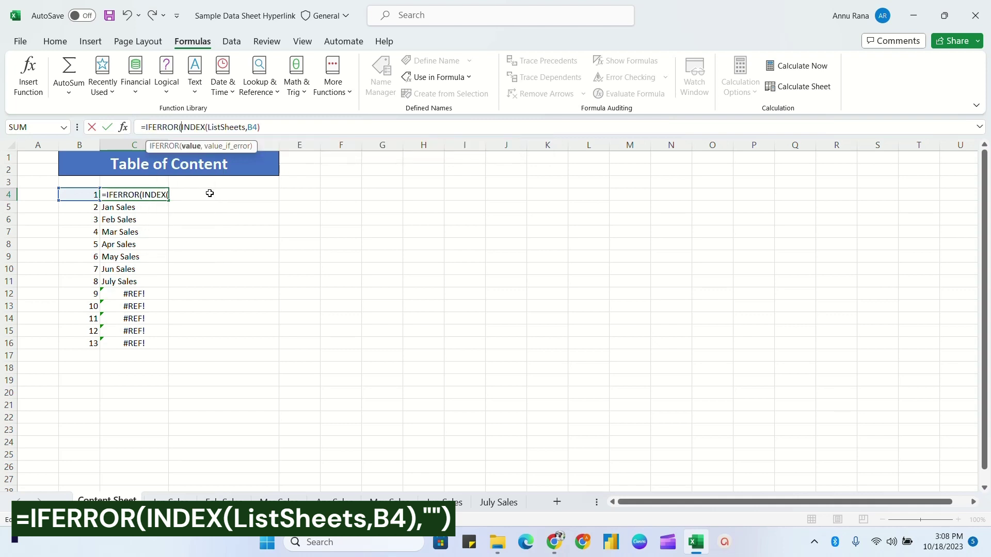
{"action": "left_click", "coordinate": [274, 127]}
{"action": "type", "text": ",\"\")"}
{"action": "key", "text": "Return"}
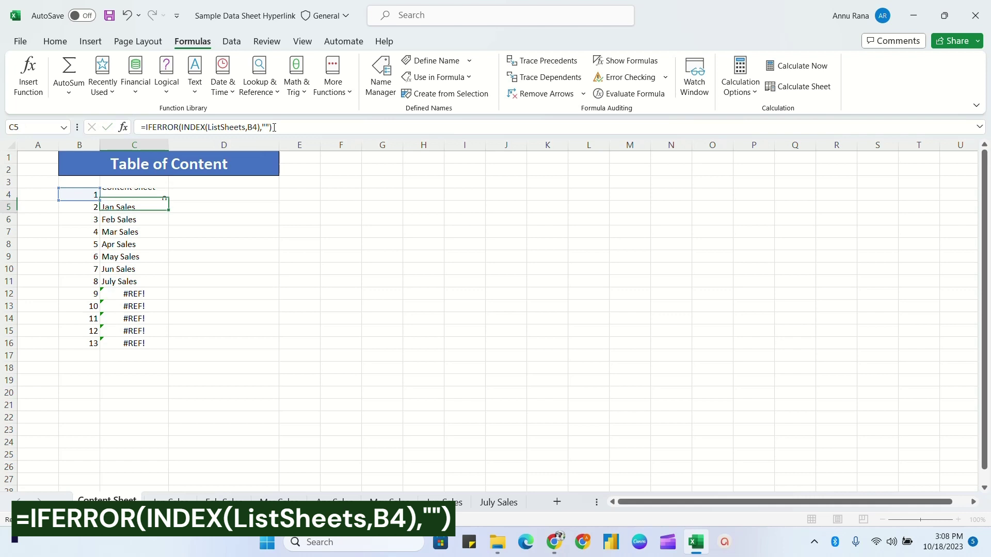
Fill the corrected formula down to C16 and check the now-blank rows
{"action": "left_click", "coordinate": [163, 197]}
{"action": "double_click", "coordinate": [164, 197]}
{"action": "left_click", "coordinate": [132, 306]}
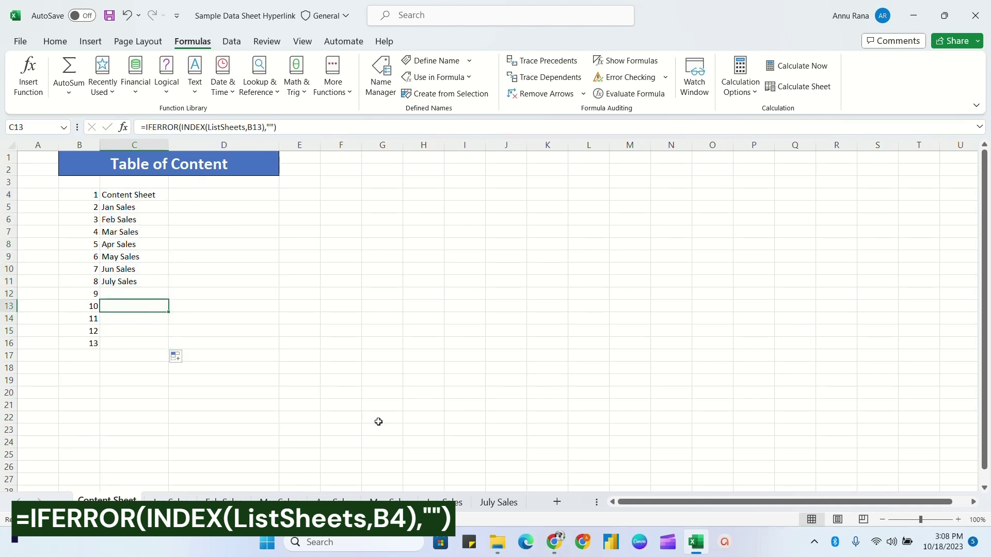
{"action": "left_click", "coordinate": [122, 292]}
{"action": "left_click", "coordinate": [122, 316]}
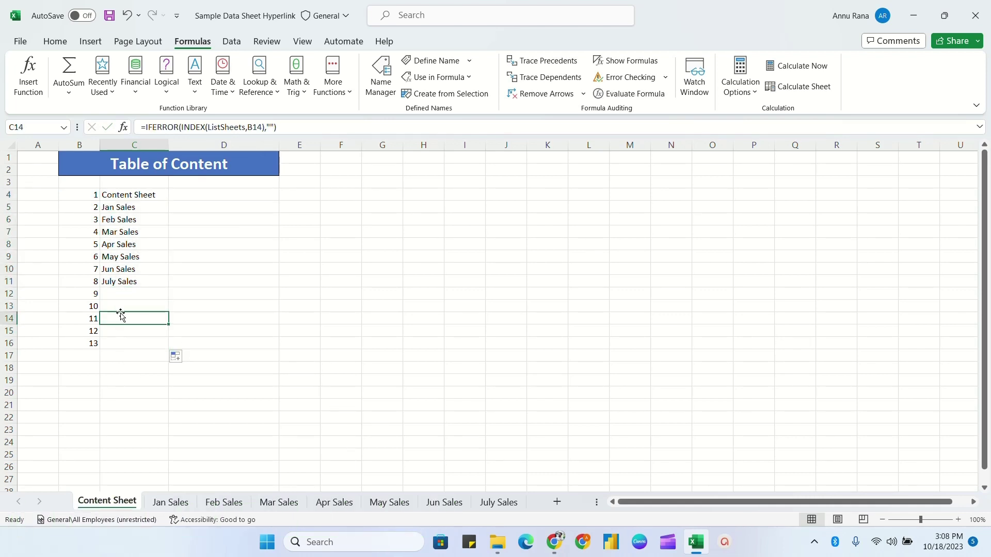
{"action": "left_click", "coordinate": [122, 305]}
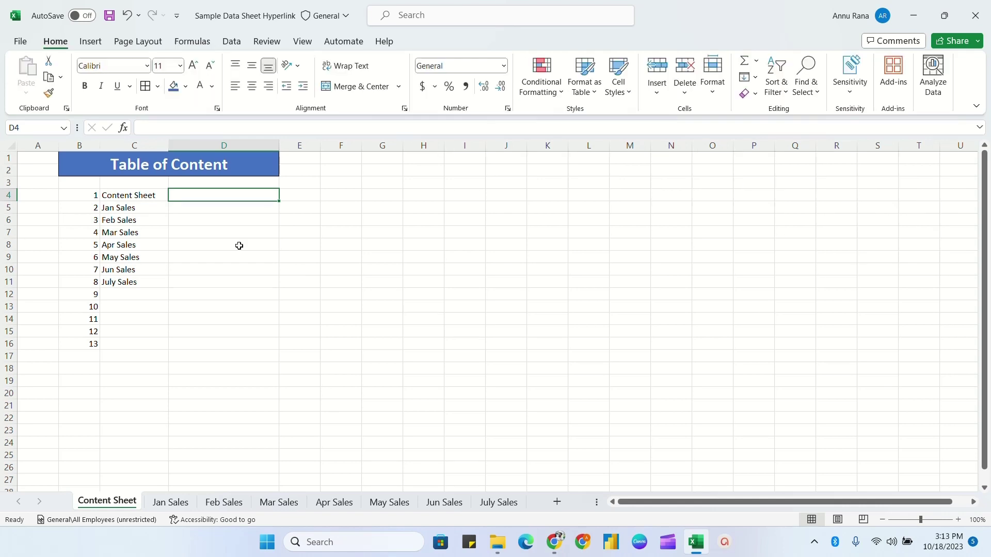
Type =IFERROR(HYPERLINK("#'"&INDEX(ListSheets,B4)&"'!A1","Go To Sheet"),"") into D4
{"action": "type", "text": "="}
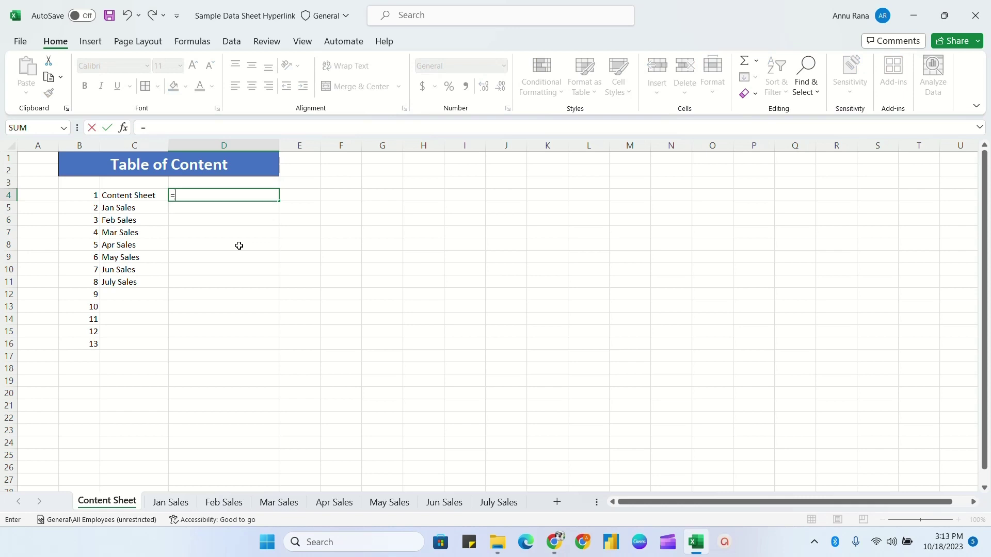
{"action": "type", "text": "ife"}
{"action": "key", "text": "Tab"}
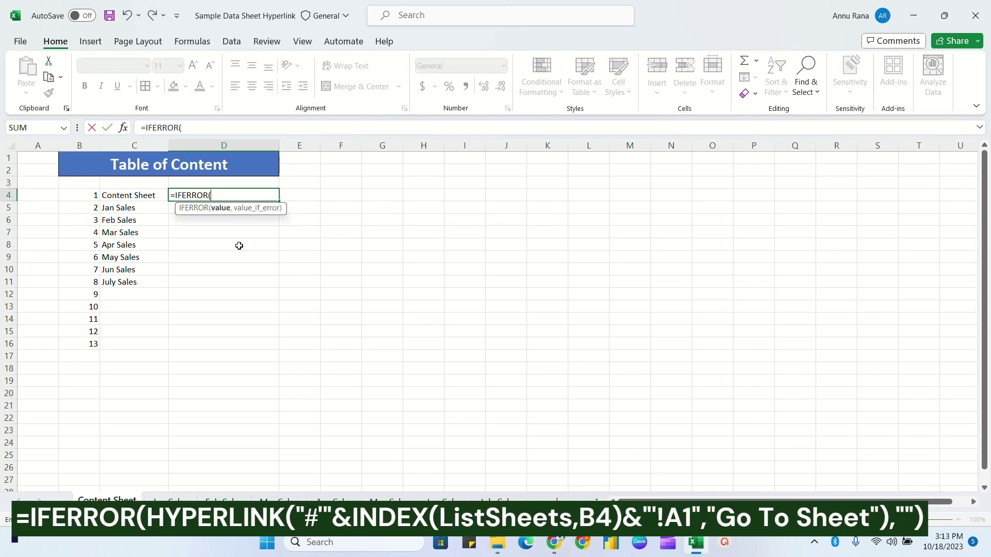
{"action": "type", "text": "hyp"}
{"action": "key", "text": "Tab"}
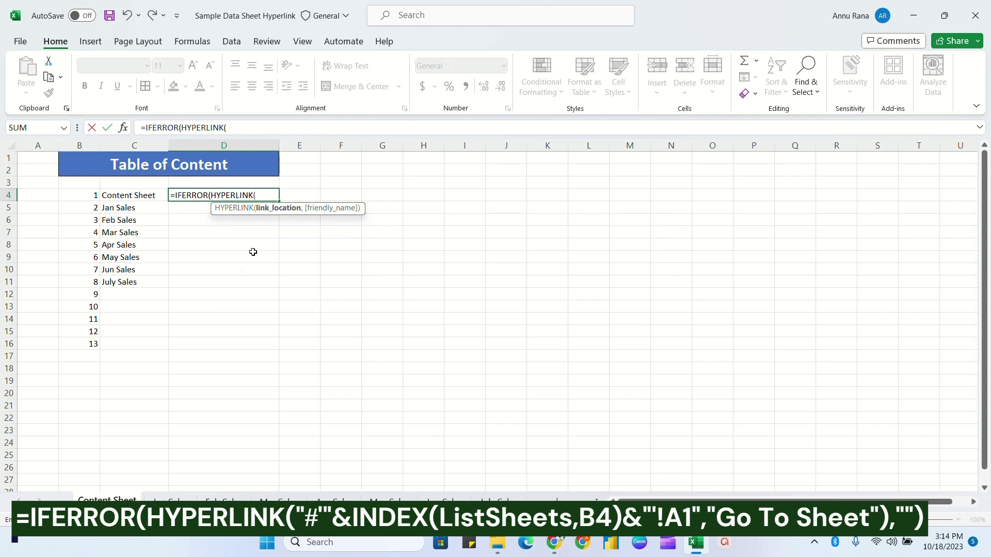
{"action": "type", "text": "\"#"}
{"action": "type", "text": "'\"&ind"}
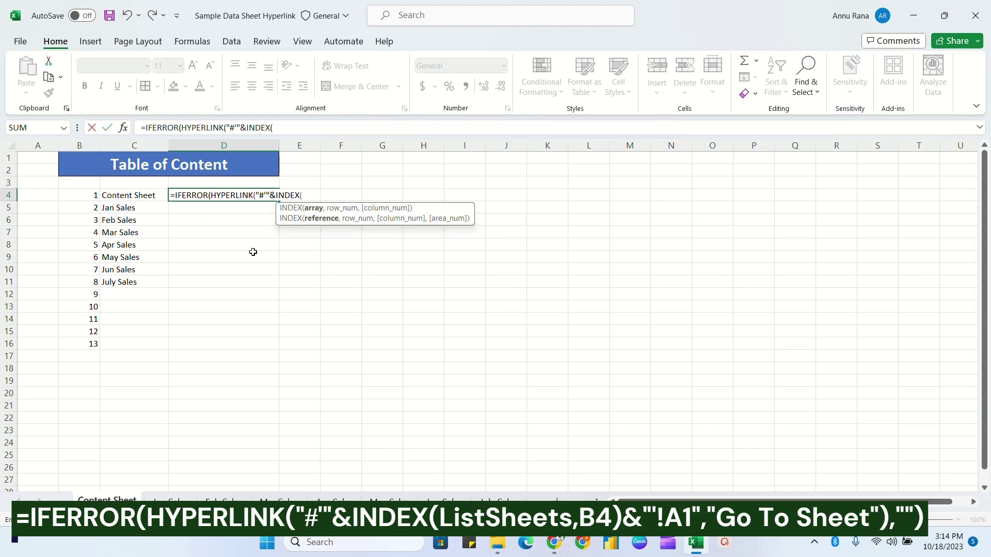
{"action": "type", "text": "ListSheets,"}
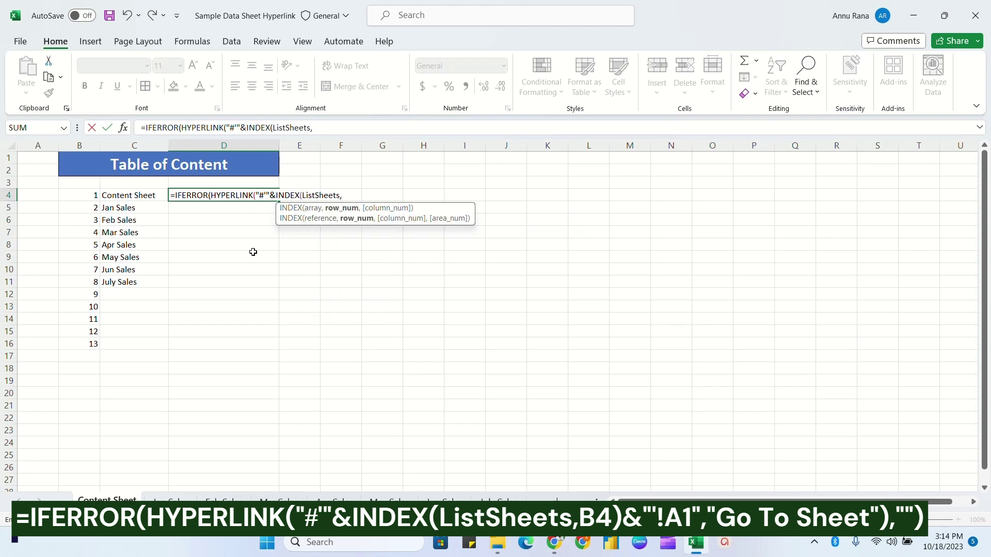
{"action": "left_click", "coordinate": [85, 196]}
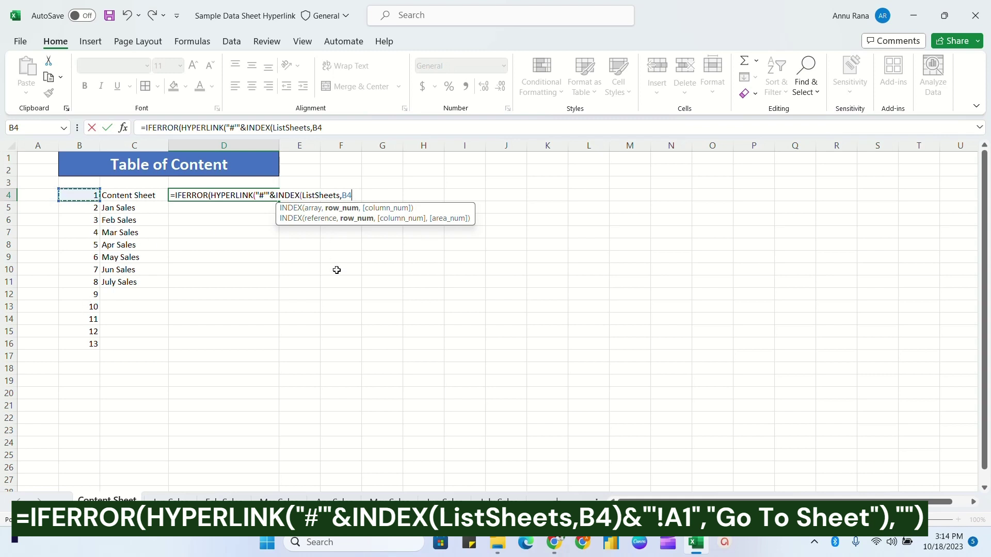
{"action": "type", "text": ")"}
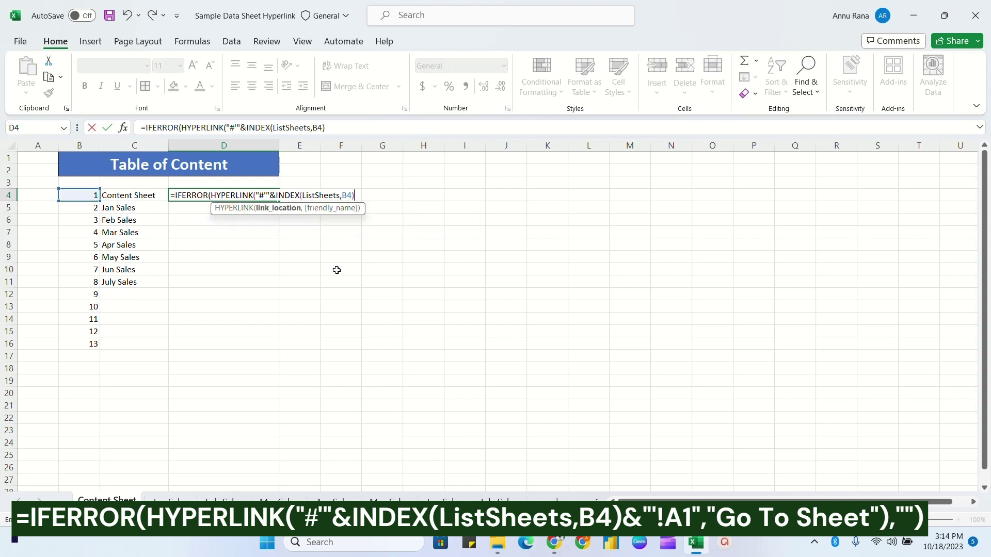
{"action": "type", "text": "&\"'!A1"}
{"action": "type", "text": ","}
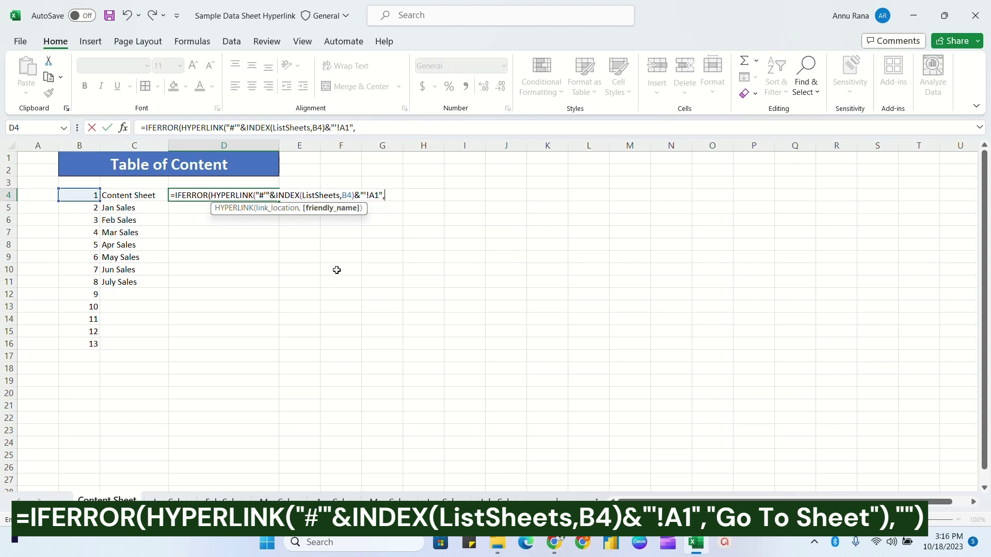
{"action": "type", "text": "\"Go To Sheet\")"}
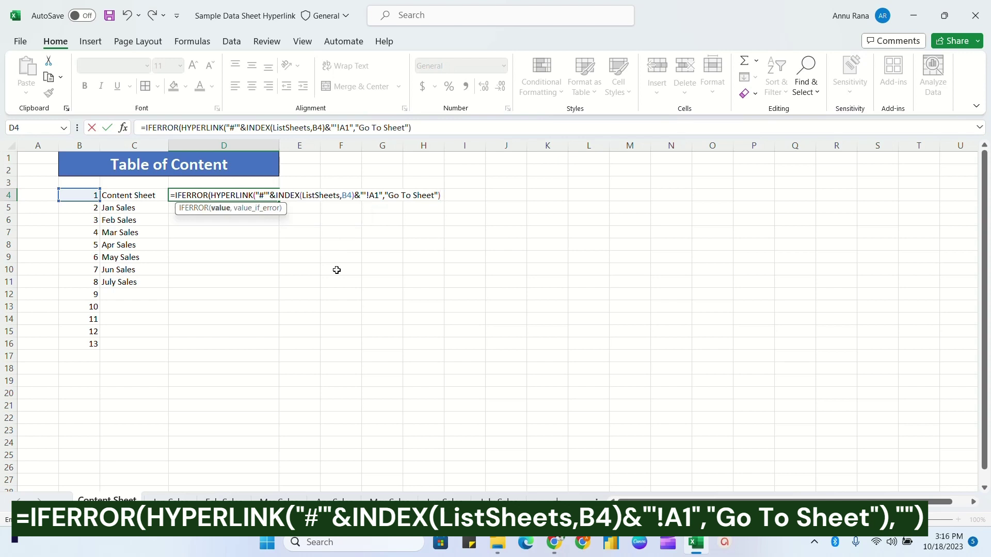
{"action": "type", "text": ",\"\")"}
Commit the D4 hyperlink formula and fill it down to D16
{"action": "key", "text": "Return"}
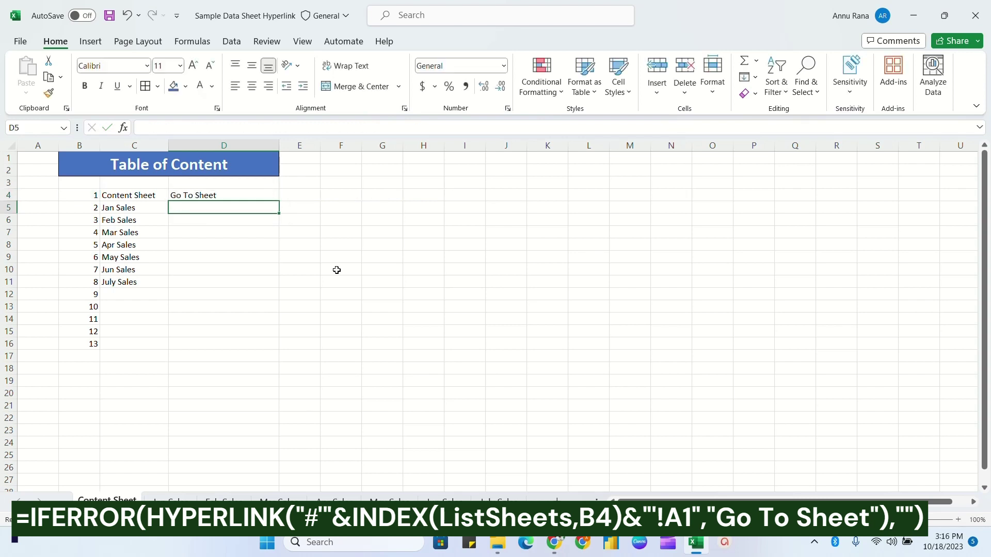
{"action": "left_click", "coordinate": [199, 195]}
{"action": "left_click_drag", "start_coordinate": [279, 201], "coordinate": [279, 344]}
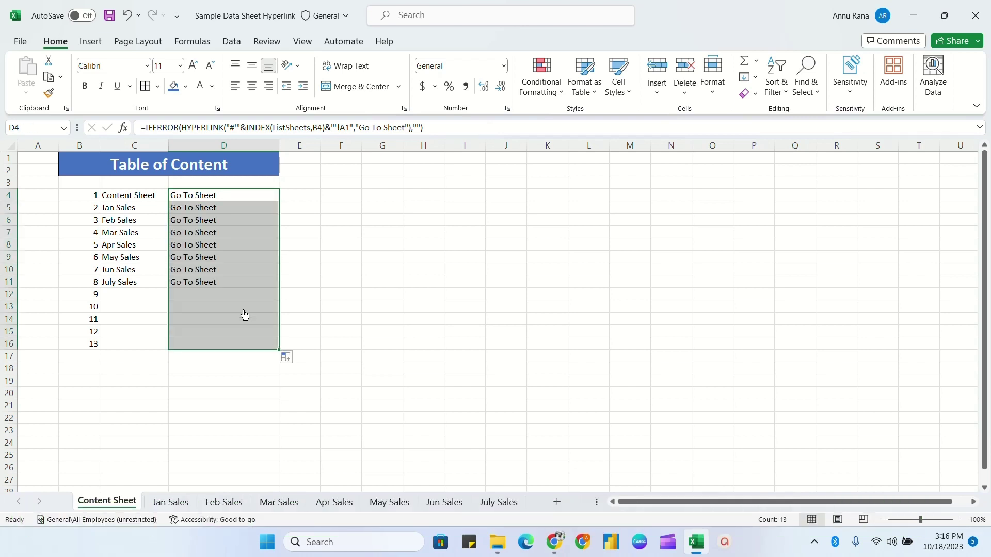
{"action": "left_click", "coordinate": [315, 238]}
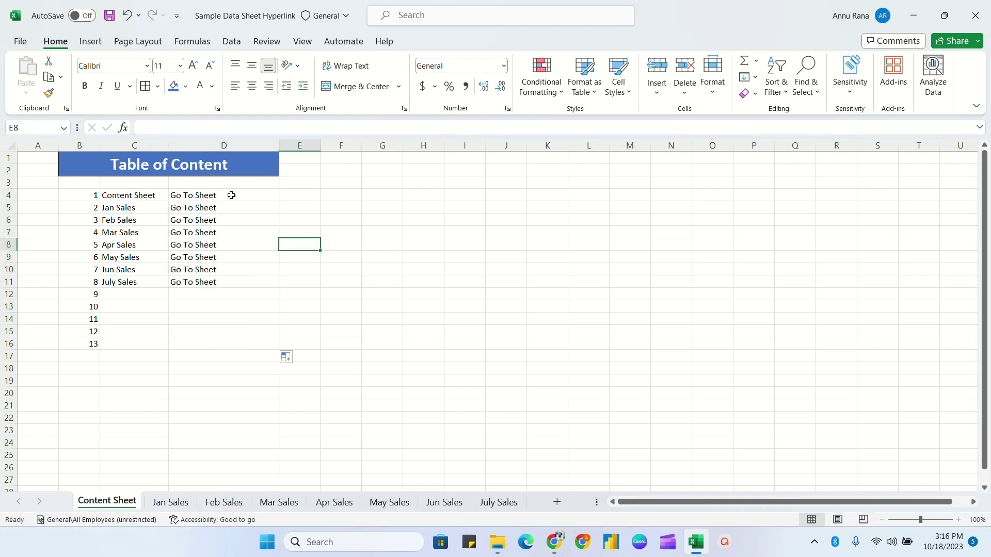
Colour the Go To Sheet link cells in column D dark blue
{"action": "left_click_drag", "start_coordinate": [243, 195], "coordinate": [243, 345]}
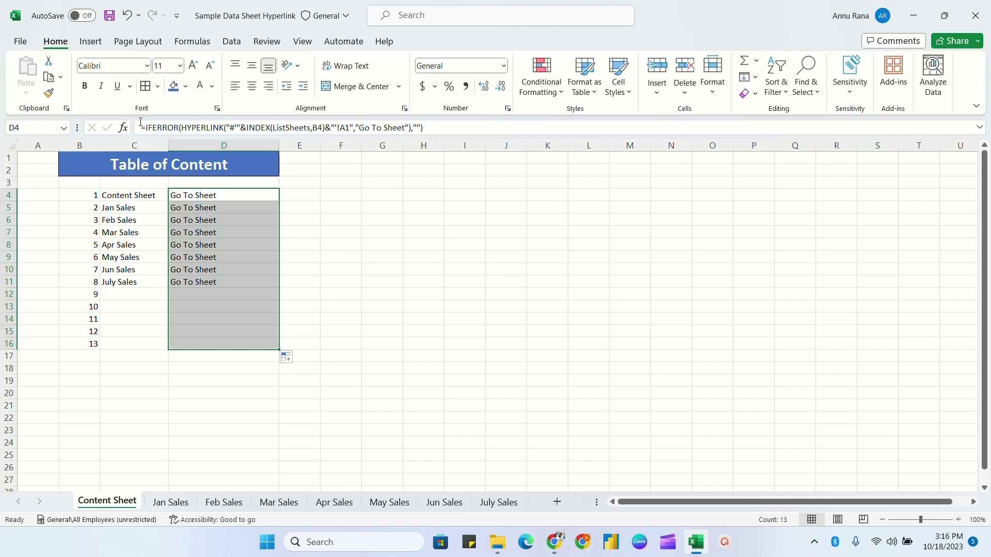
{"action": "left_click", "coordinate": [212, 86]}
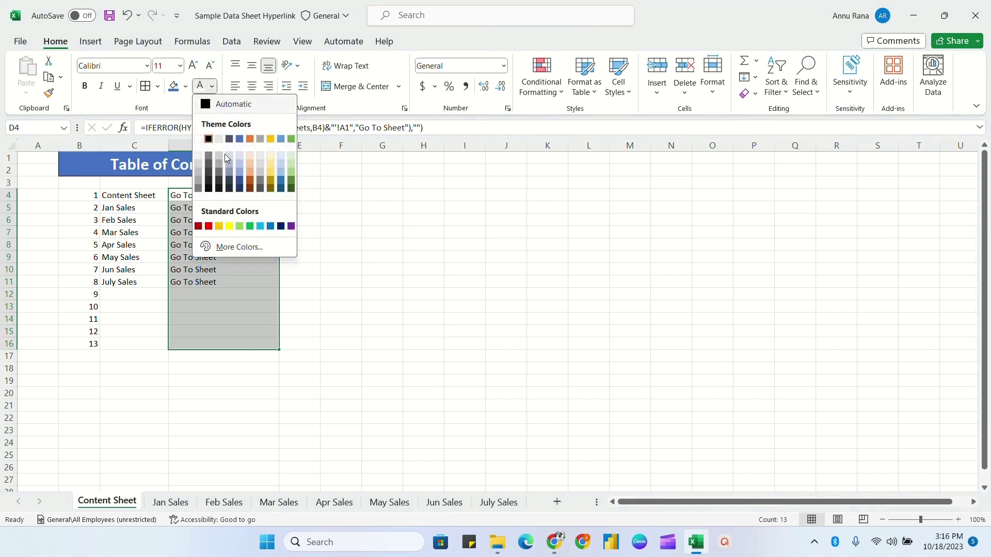
{"action": "left_click", "coordinate": [229, 184]}
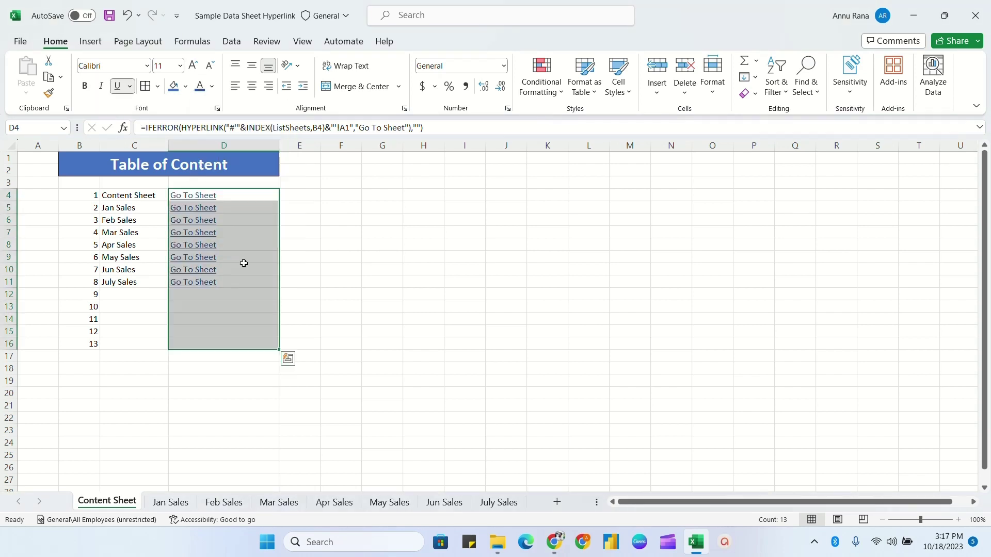
{"action": "left_click", "coordinate": [311, 195]}
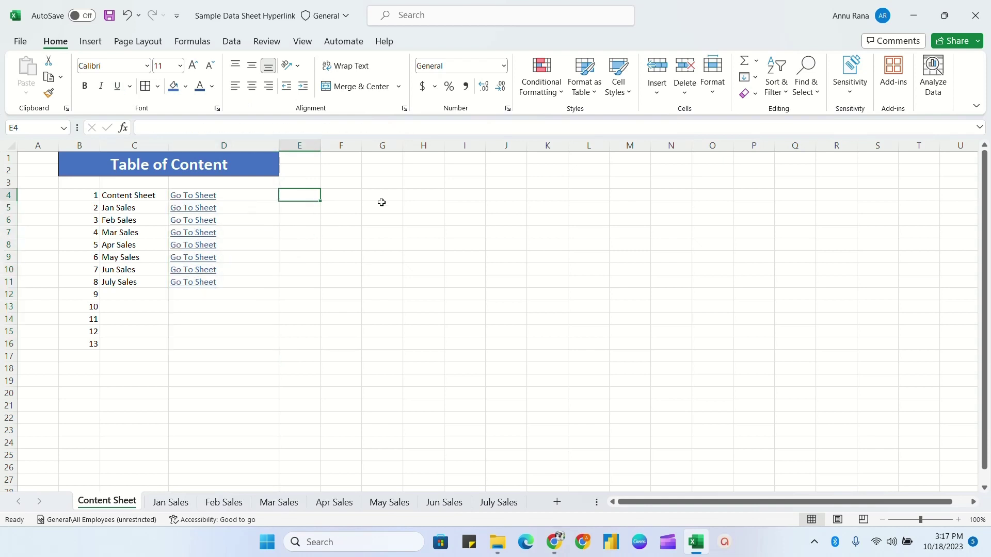
{"action": "left_click", "coordinate": [196, 198]}
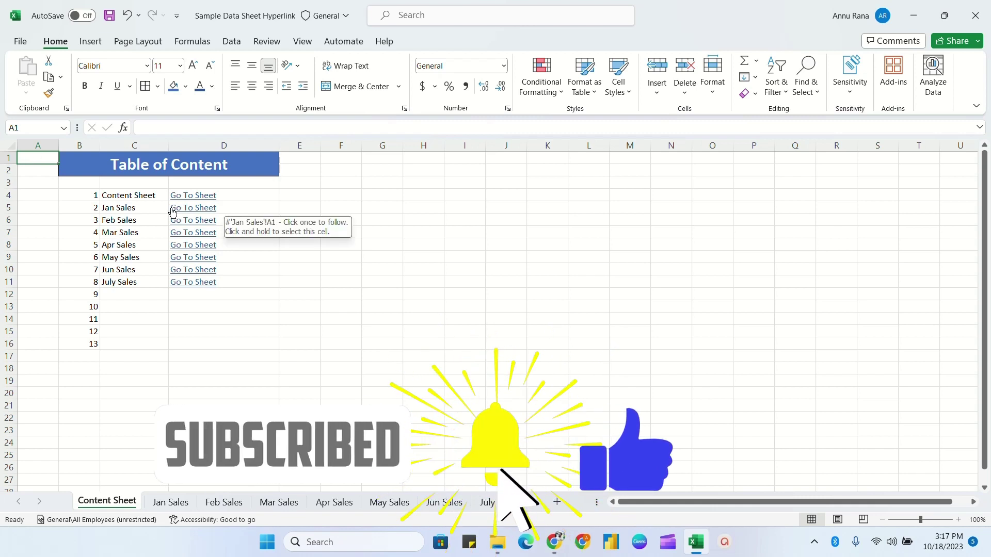
{"action": "left_click", "coordinate": [196, 209]}
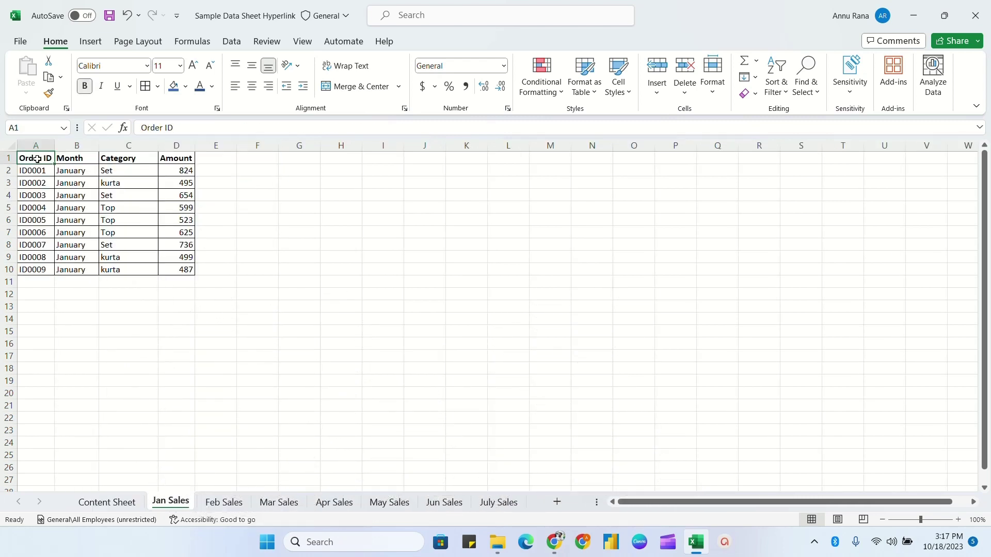
{"action": "left_click", "coordinate": [108, 502]}
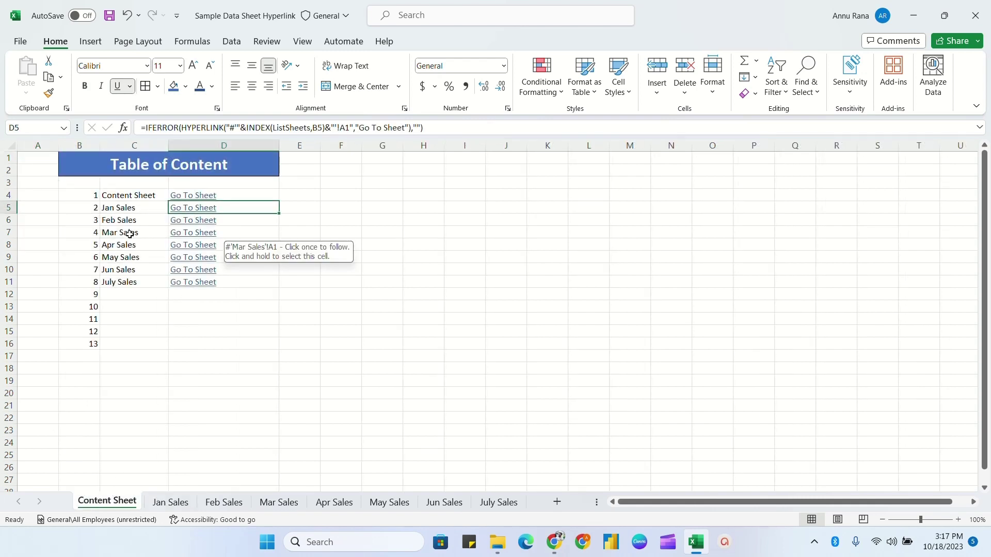
{"action": "left_click", "coordinate": [190, 233]}
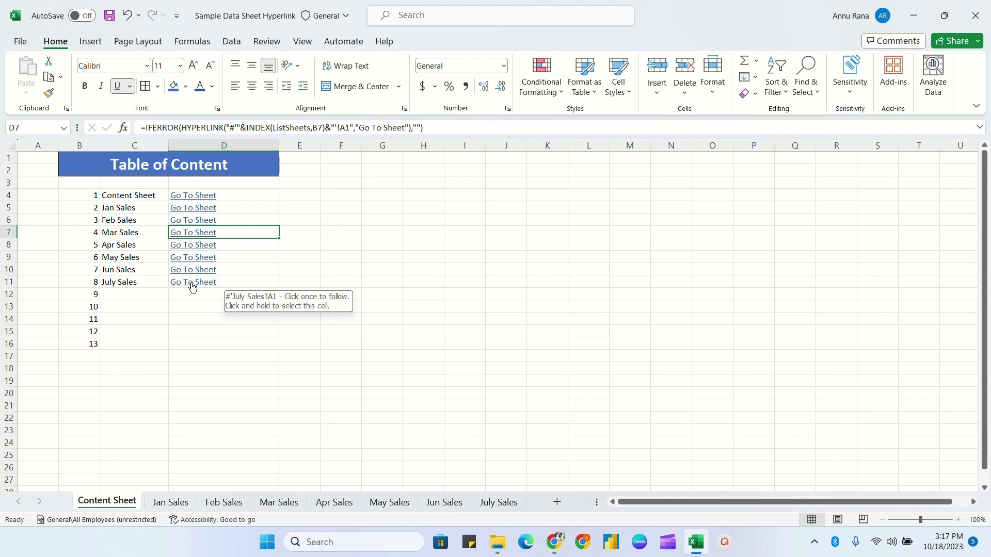
{"action": "left_click", "coordinate": [192, 287]}
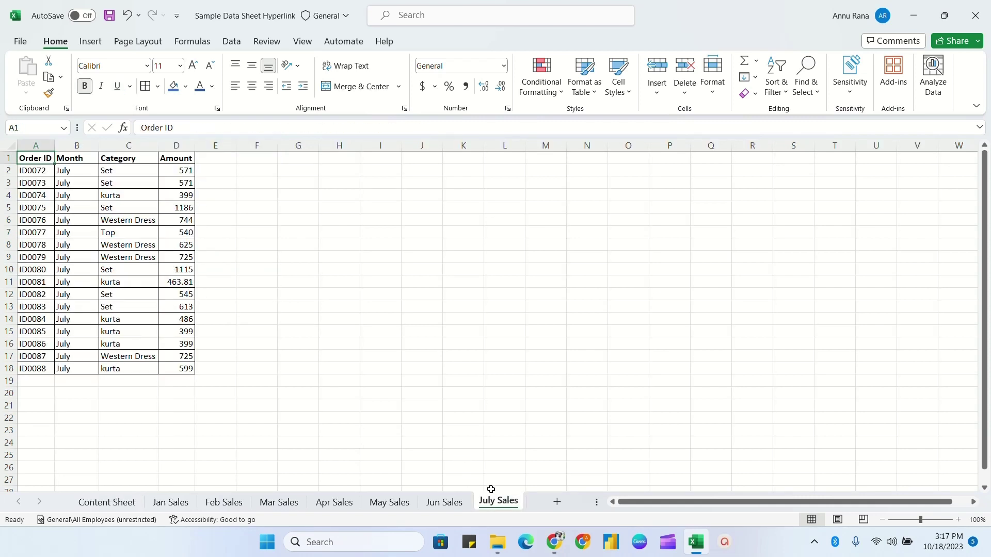
{"action": "left_click", "coordinate": [119, 505]}
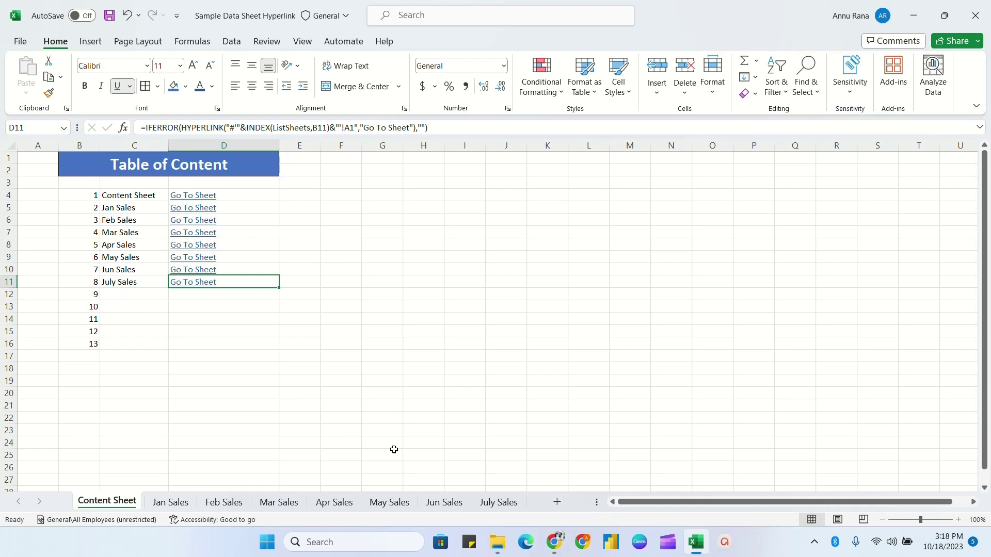
Add a new blank sheet and rename it Aug Sales
{"action": "left_click", "coordinate": [557, 502]}
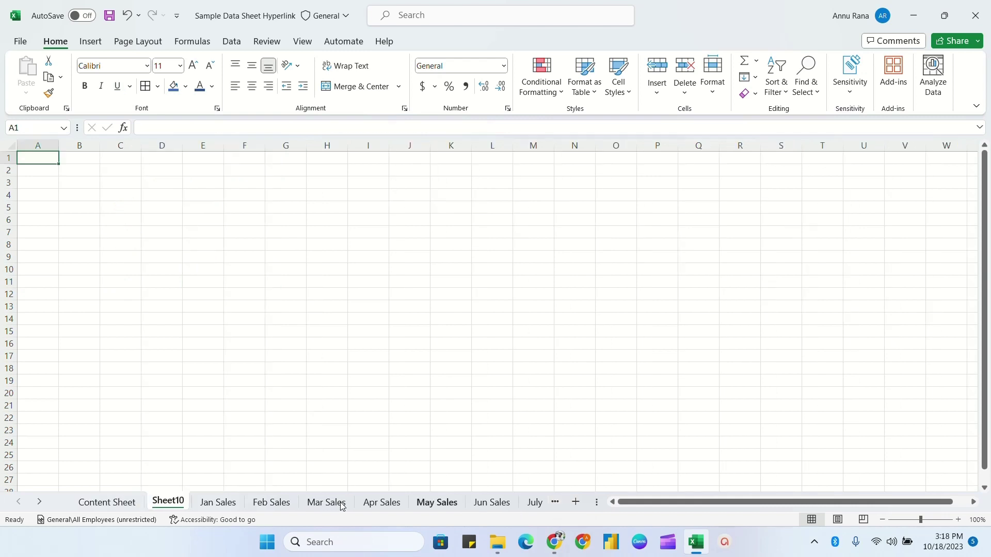
{"action": "right_click", "coordinate": [168, 502]}
{"action": "left_click", "coordinate": [207, 336]}
{"action": "type", "text": "Aug Sales"}
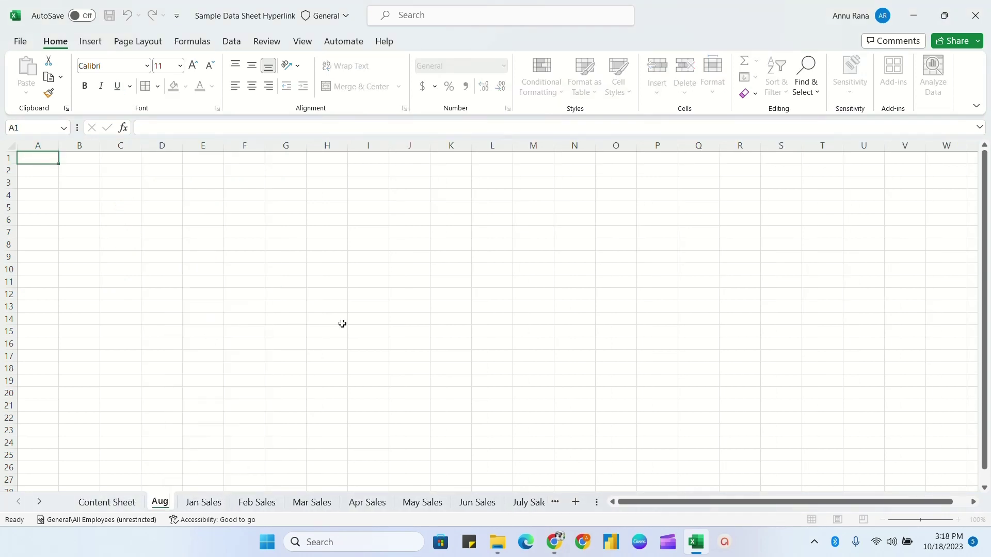
{"action": "left_click", "coordinate": [342, 323]}
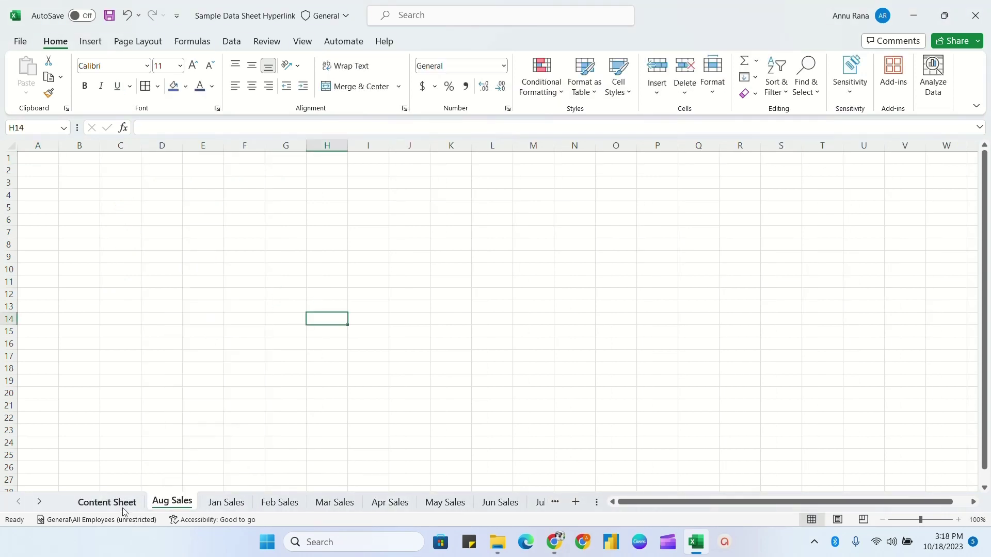
Add another sheet named Sep Sales, then go back to the Content Sheet
{"action": "left_click", "coordinate": [575, 502]}
{"action": "double_click", "coordinate": [222, 502]}
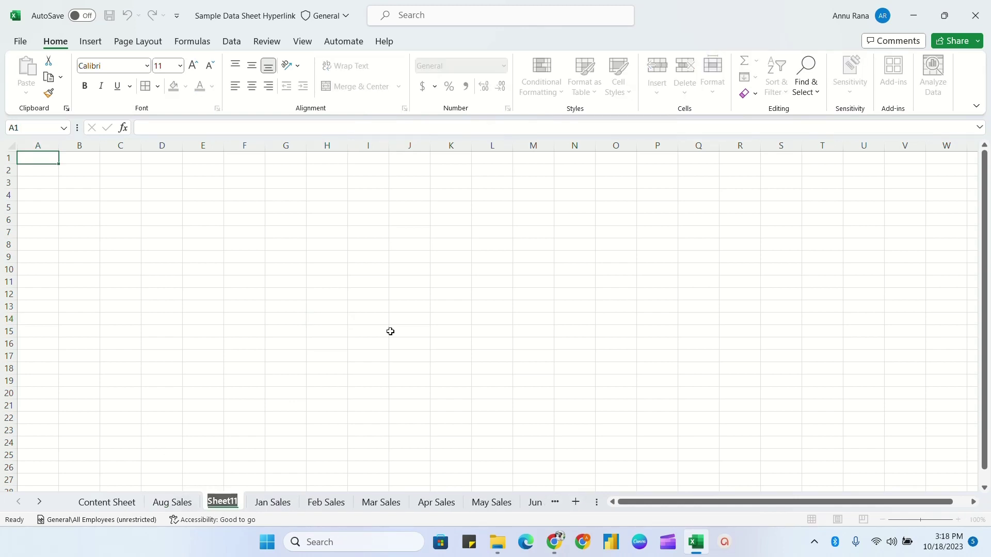
{"action": "type", "text": "Sep"}
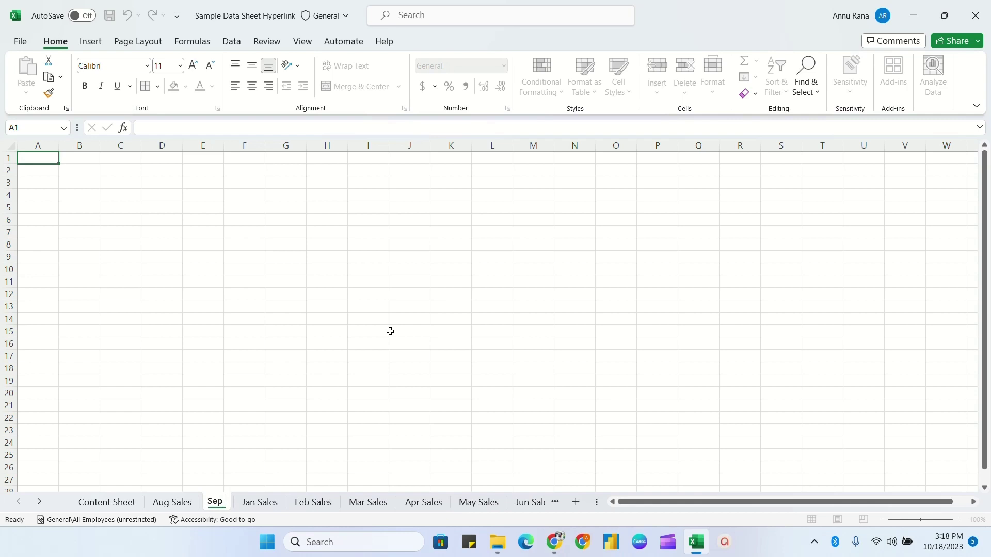
{"action": "type", "text": " Sales"}
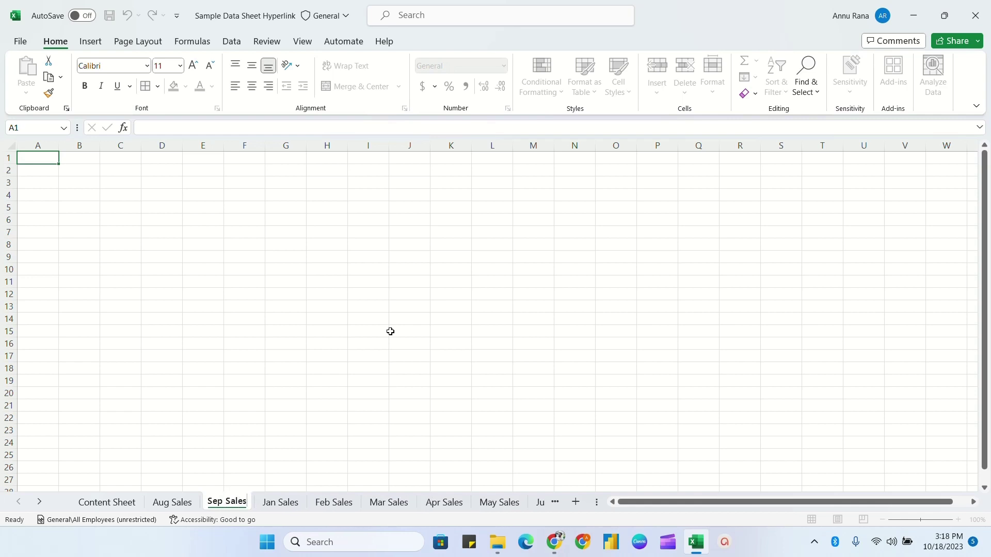
{"action": "left_click", "coordinate": [390, 331]}
{"action": "left_click", "coordinate": [107, 502]}
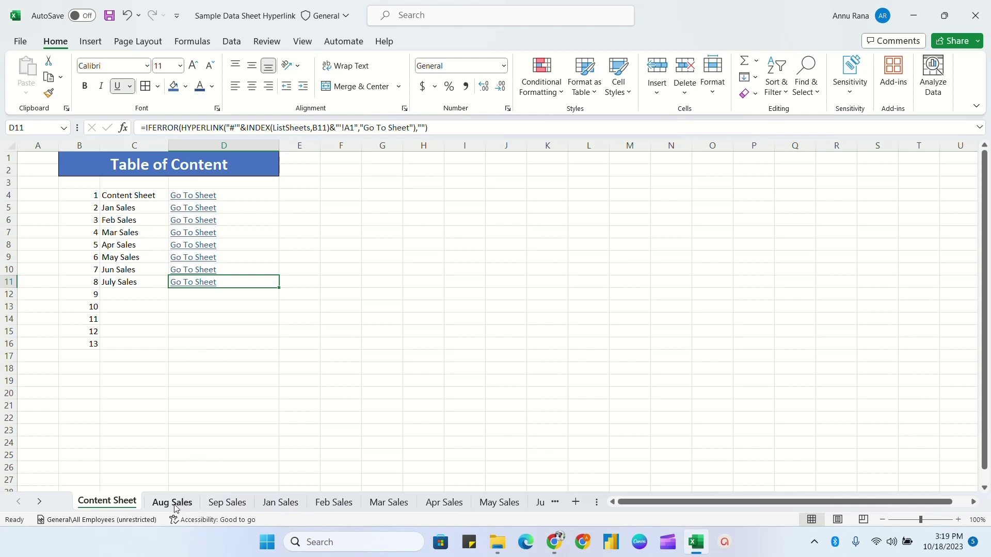
Move the Aug Sales and Sep Sales tabs to the end, after July Sales
{"action": "mouse_move", "coordinate": [172, 503]}
{"action": "left_mouse_down"}
{"action": "mouse_move", "coordinate": [566, 508]}
{"action": "mouse_move", "coordinate": [517, 509]}
{"action": "left_mouse_up"}
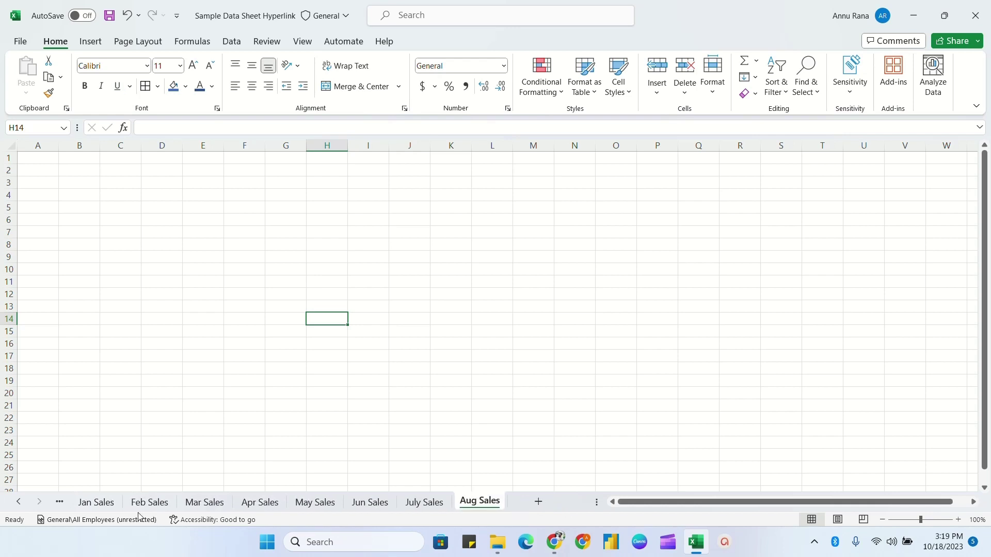
{"action": "left_click", "coordinate": [21, 503]}
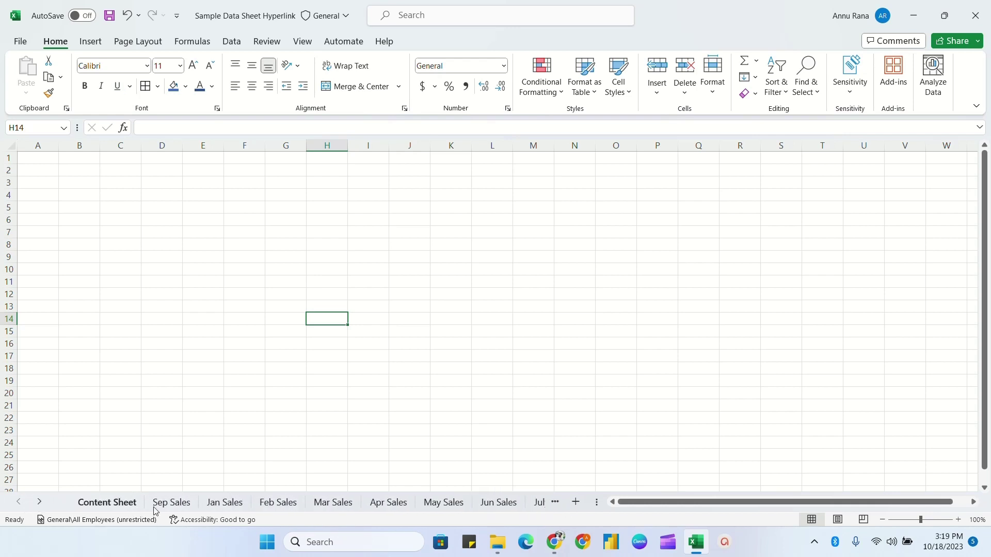
{"action": "mouse_move", "coordinate": [171, 511]}
{"action": "left_mouse_down"}
{"action": "mouse_move", "coordinate": [332, 485]}
{"action": "mouse_move", "coordinate": [568, 498]}
{"action": "mouse_move", "coordinate": [525, 505]}
{"action": "left_mouse_up"}
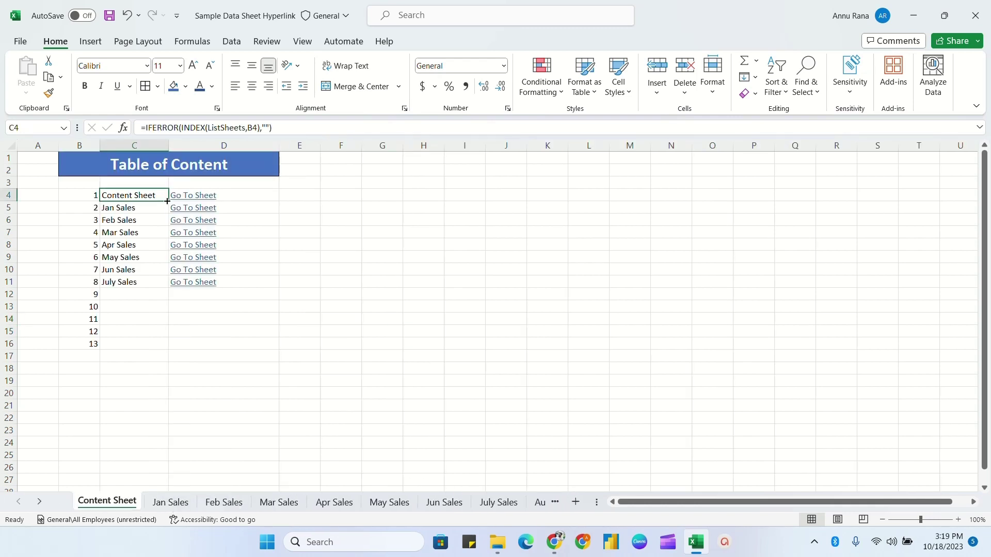
Refill C4:C16 and D4:D16 so Aug Sales and Sep Sales get names and Go To Sheet links
{"action": "left_click_drag", "start_coordinate": [168, 200], "coordinate": [169, 353]}
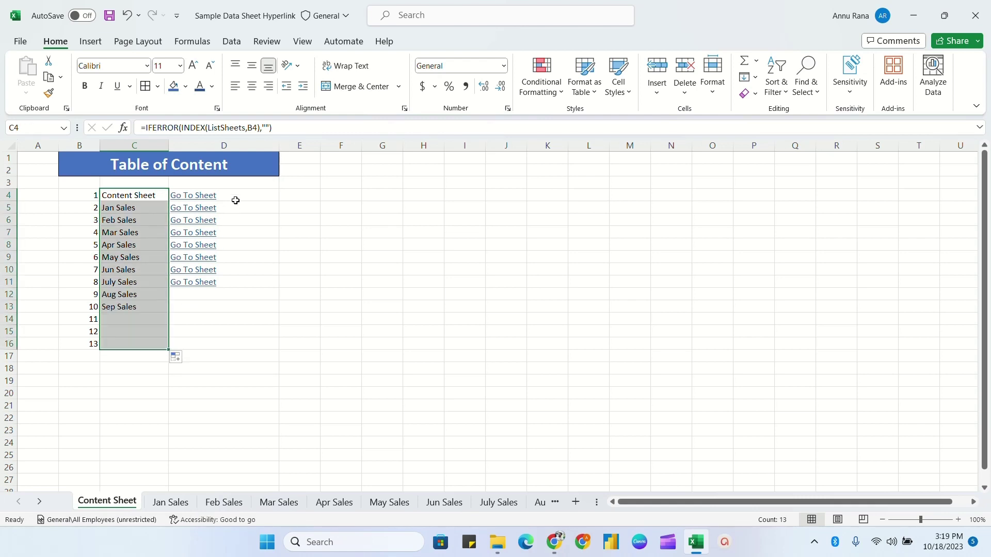
{"action": "left_click", "coordinate": [271, 198]}
{"action": "left_click_drag", "start_coordinate": [279, 200], "coordinate": [281, 346]}
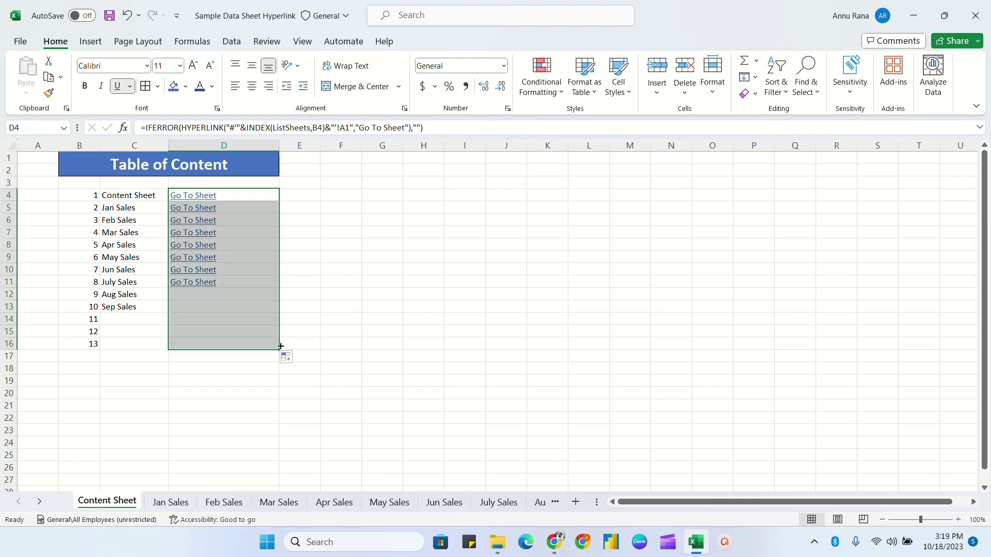
{"action": "left_click", "coordinate": [332, 294]}
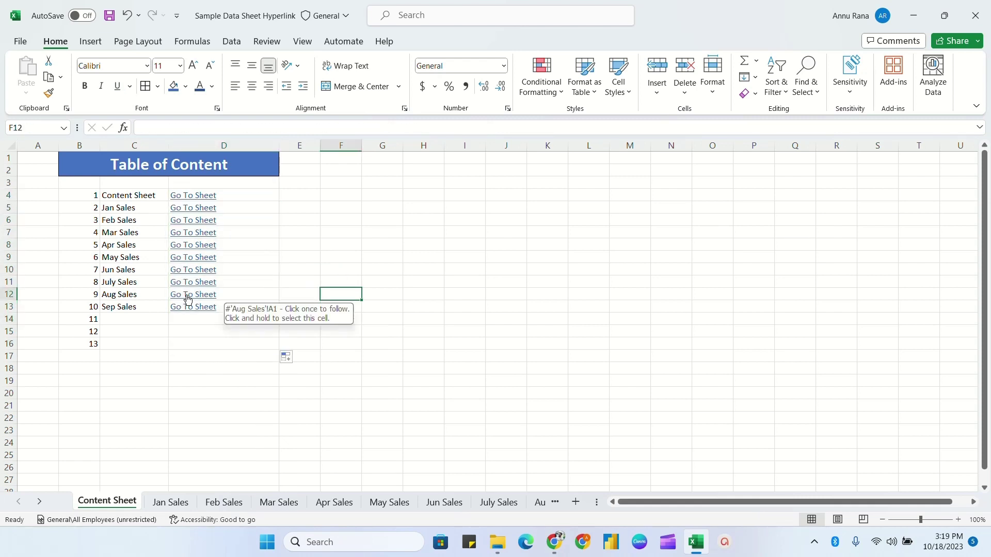
{"action": "left_click", "coordinate": [198, 302]}
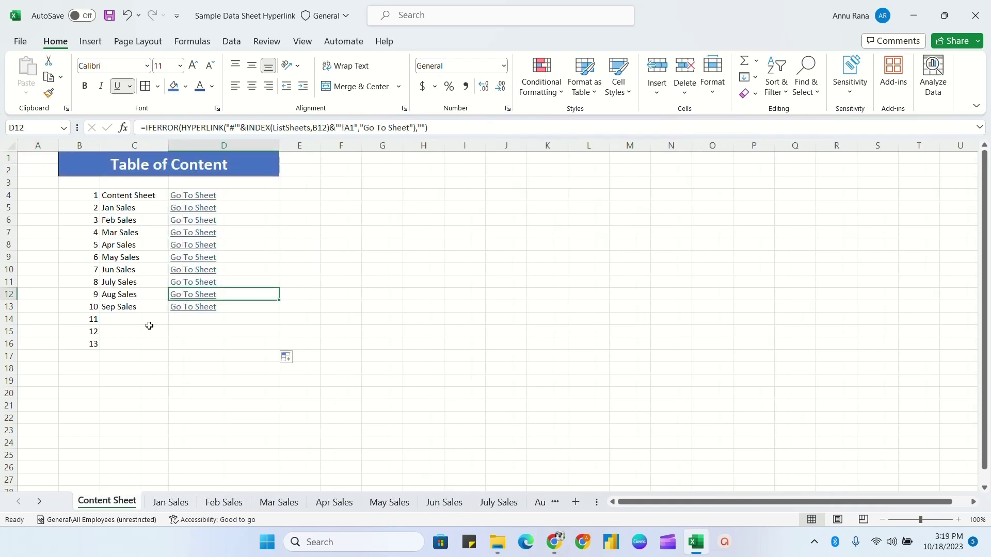
{"action": "left_click", "coordinate": [193, 308]}
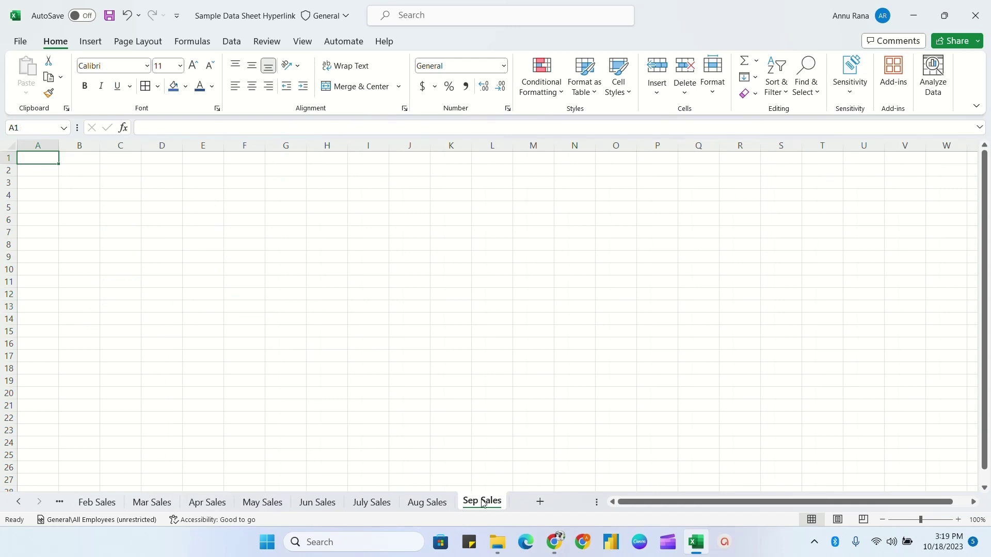